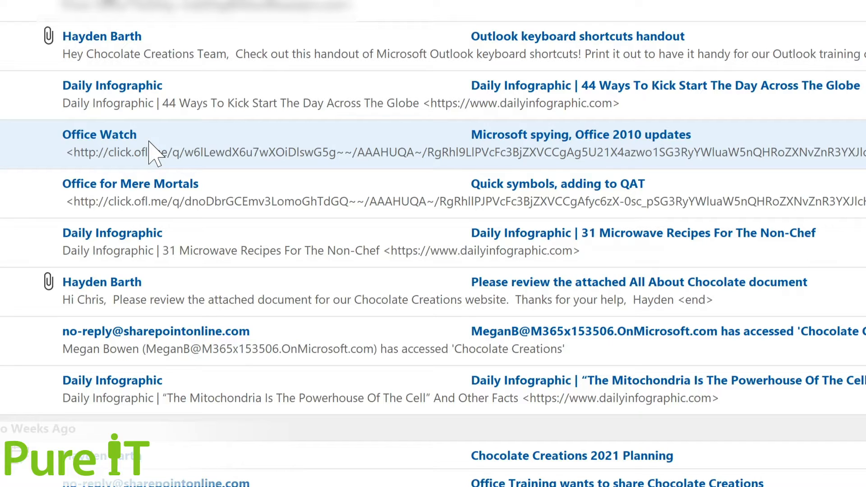
- Create a rule from the Office Watch message "Microsoft spying, Office 2010 updates" with the condition From Office Watch
{"action": "right_click", "coordinate": [157, 151]}
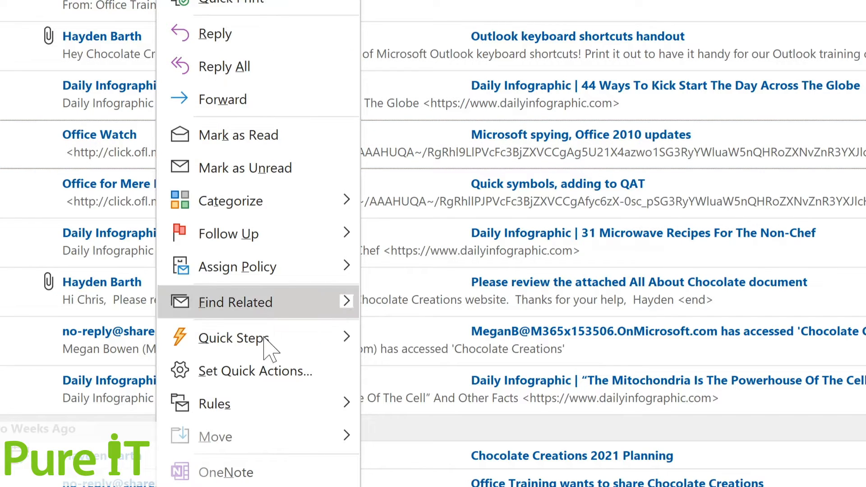
{"action": "mouse_move", "coordinate": [271, 409]}
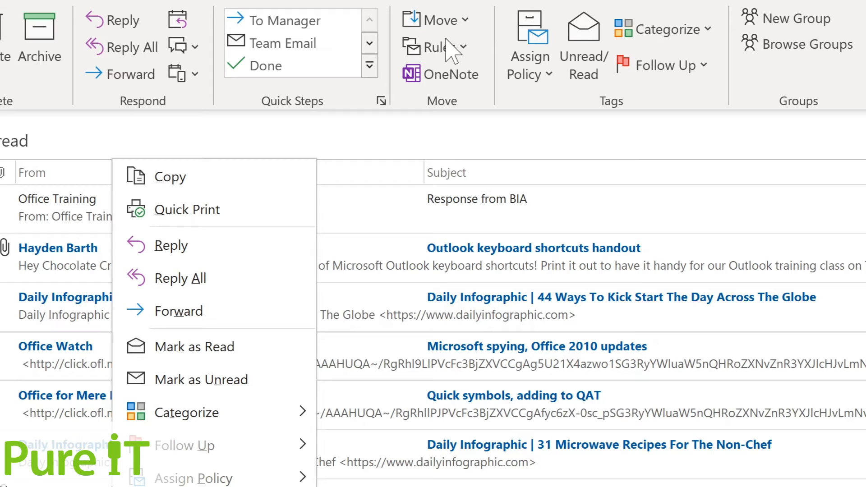
{"action": "left_click", "coordinate": [459, 50]}
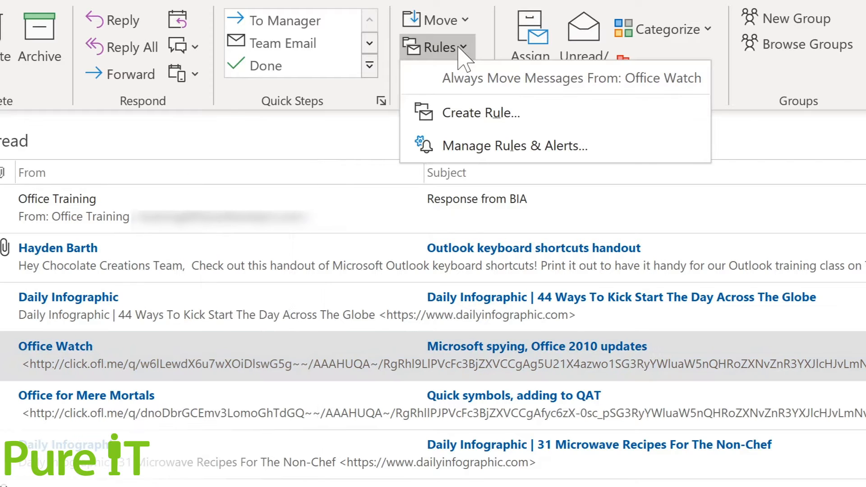
{"action": "left_click", "coordinate": [454, 110]}
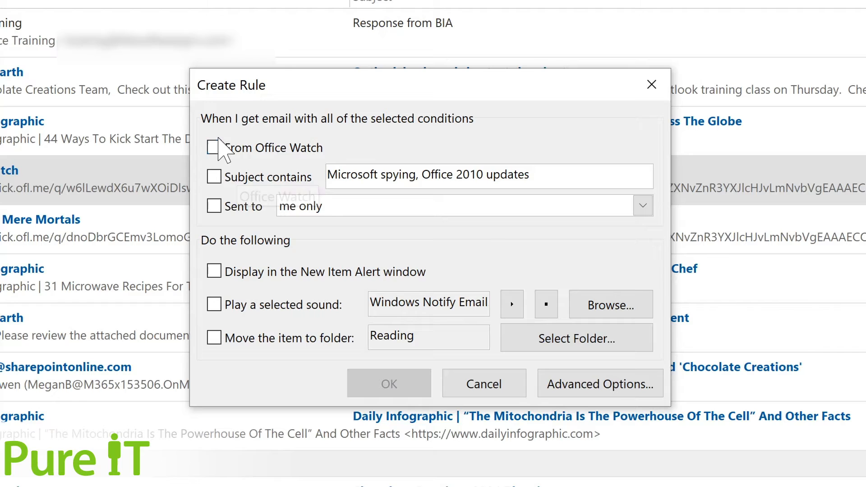
{"action": "left_click", "coordinate": [217, 150]}
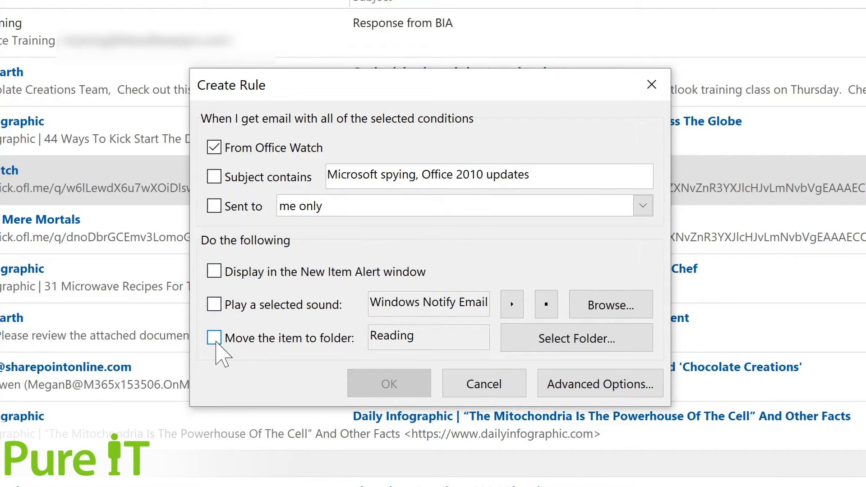
- Set the rule to move matching items to the Tech Newsletters folder
{"action": "left_click", "coordinate": [215, 340]}
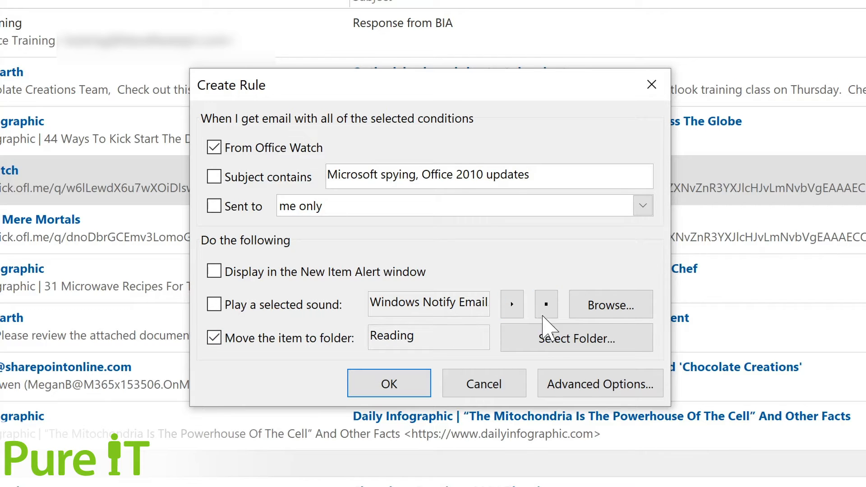
{"action": "left_click", "coordinate": [560, 345]}
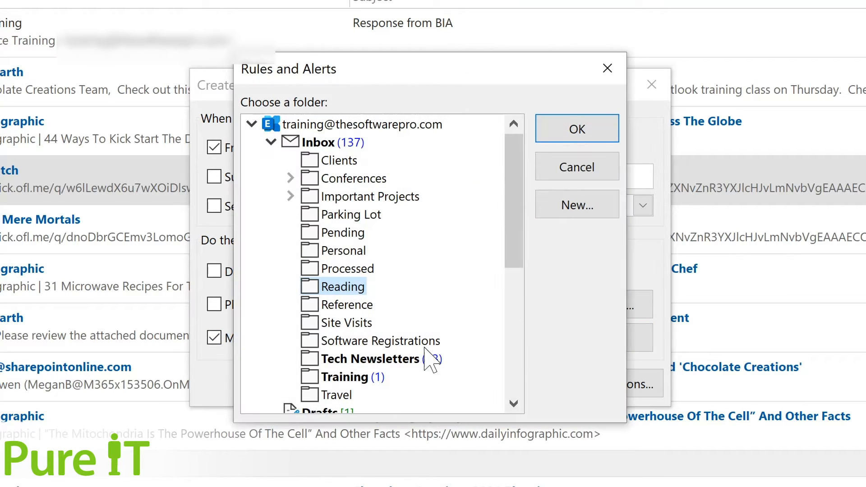
{"action": "left_click", "coordinate": [348, 360]}
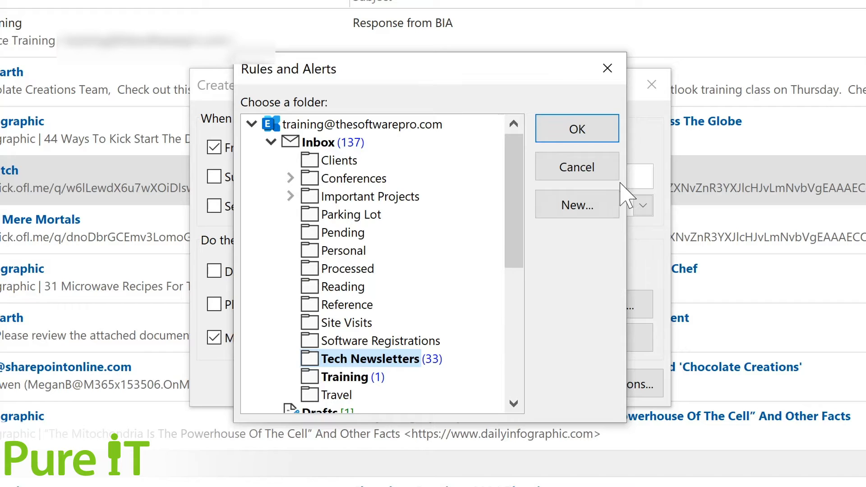
{"action": "left_click", "coordinate": [580, 130]}
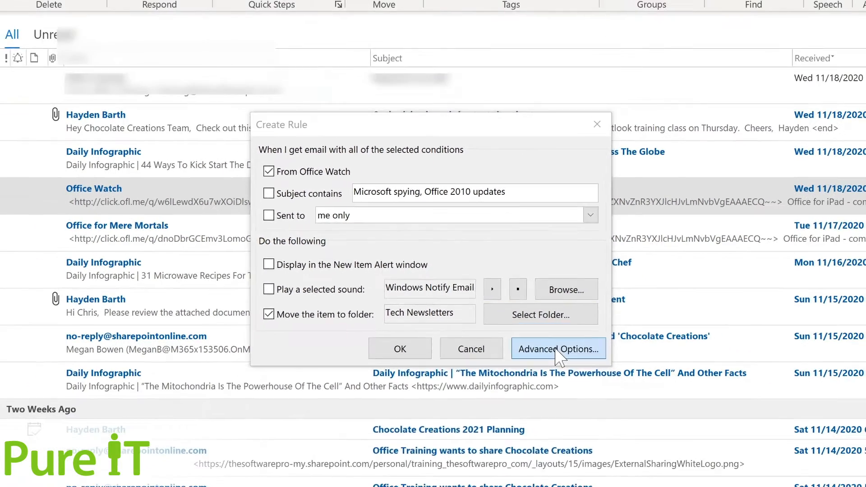
- Go through the rule's advanced conditions, actions and exceptions, then finish it with the option to run it now on messages already in Inbox
{"action": "left_click", "coordinate": [600, 385]}
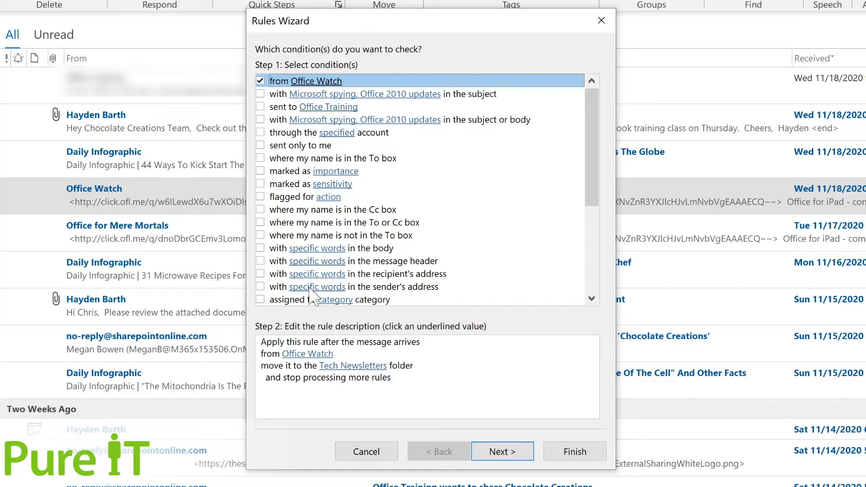
{"action": "left_click", "coordinate": [502, 451]}
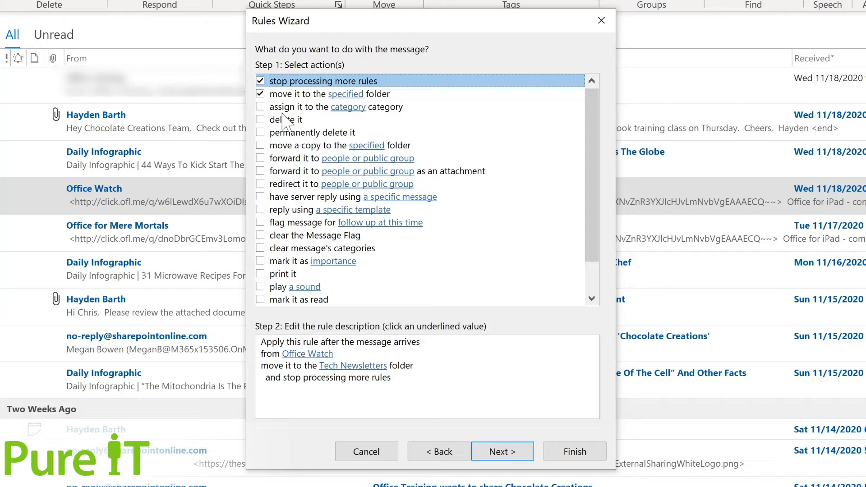
{"action": "left_click", "coordinate": [500, 456]}
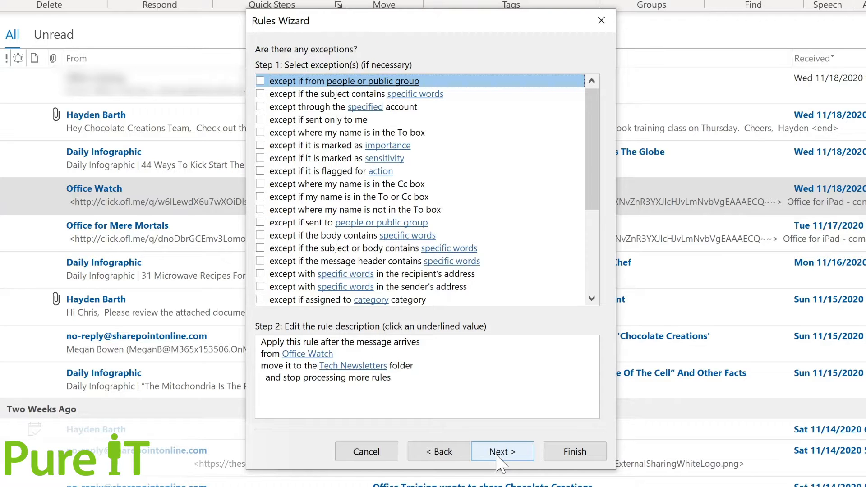
{"action": "left_click", "coordinate": [499, 453]}
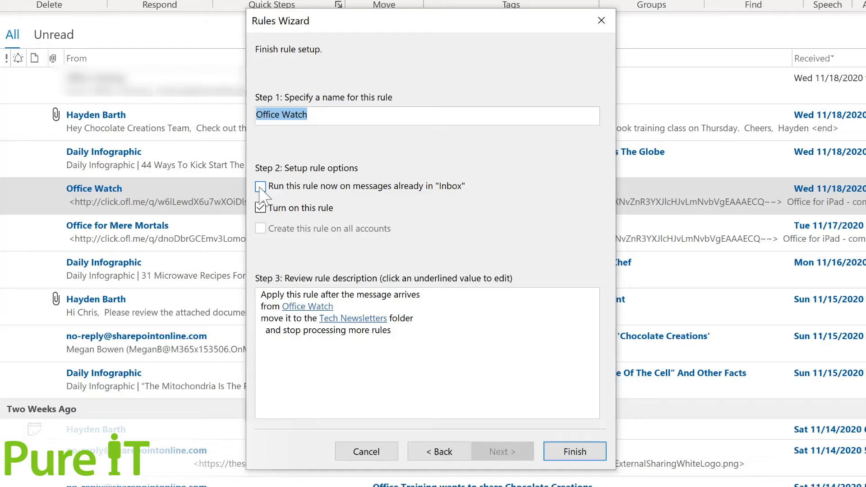
{"action": "left_click", "coordinate": [261, 188]}
{"action": "left_click", "coordinate": [574, 452]}
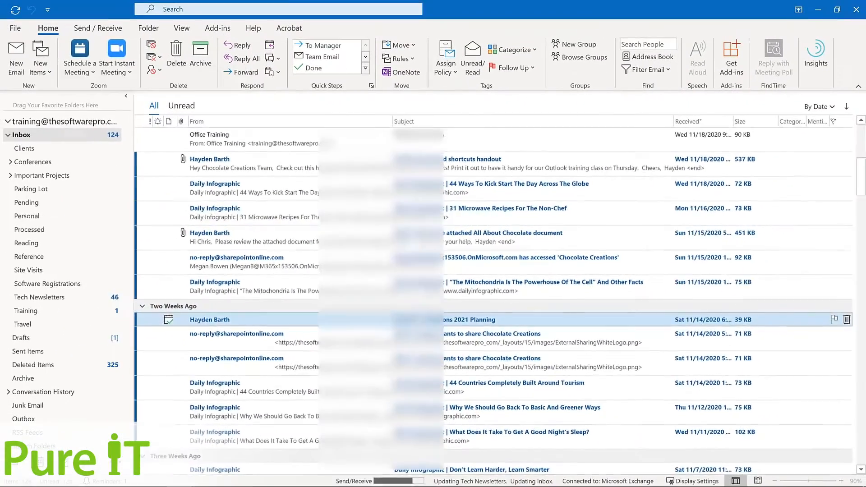
- View the messages in the Tech Newsletters folder and open the management of rules and alerts
{"action": "left_click", "coordinate": [64, 299]}
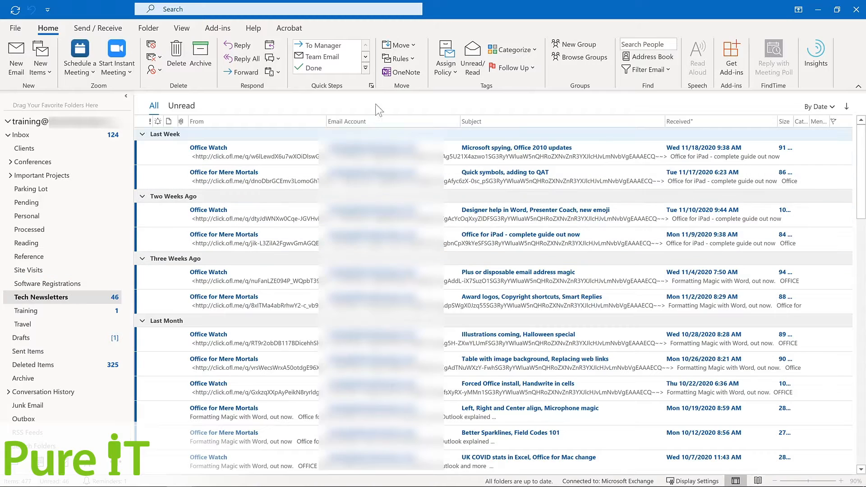
{"action": "left_click", "coordinate": [408, 61]}
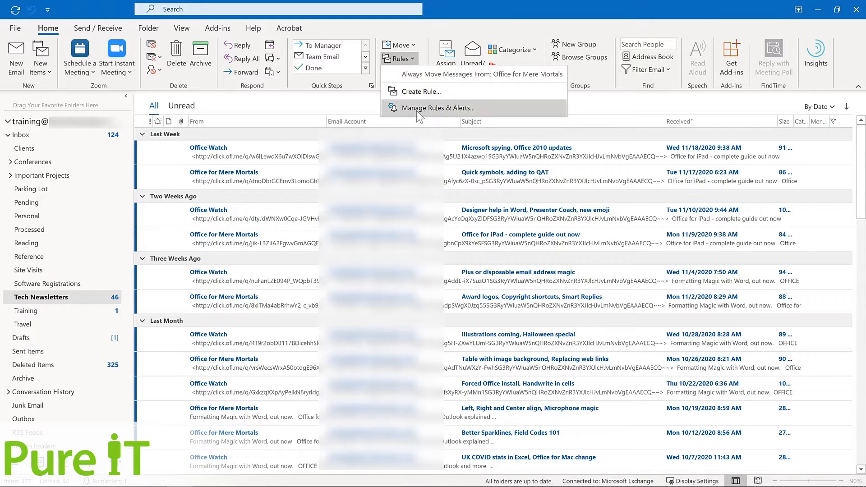
{"action": "left_click", "coordinate": [415, 107]}
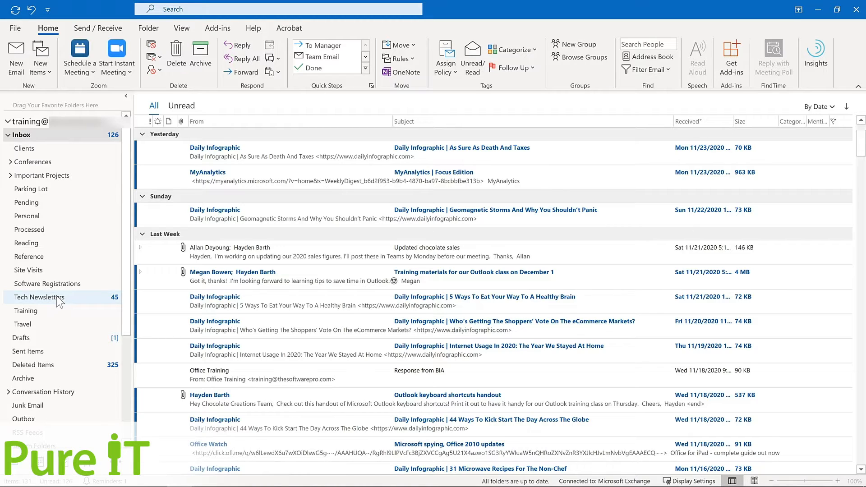
- Add the Tech Newsletters and Training folders to Favorites
{"action": "left_click_drag", "start_coordinate": [58, 300], "coordinate": [63, 107]}
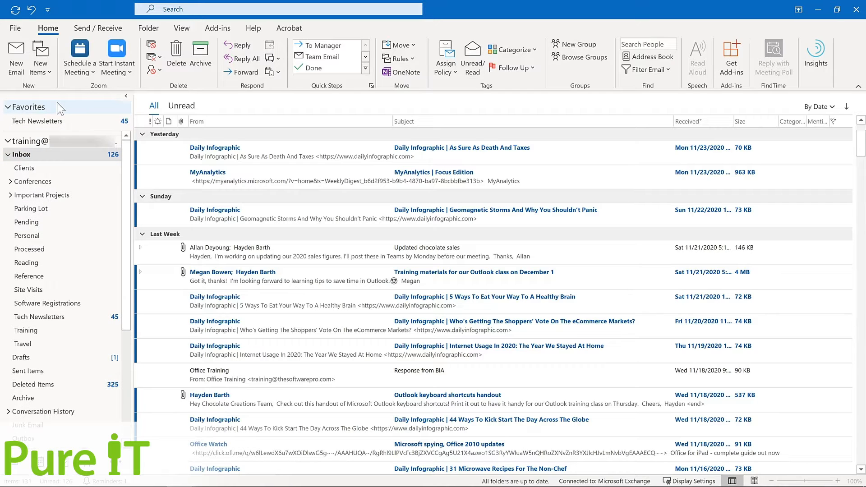
{"action": "right_click", "coordinate": [45, 331]}
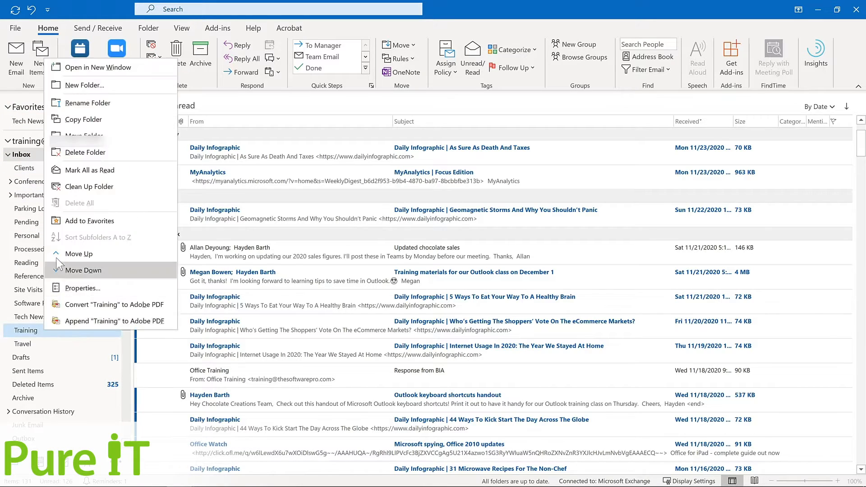
{"action": "left_click", "coordinate": [78, 220]}
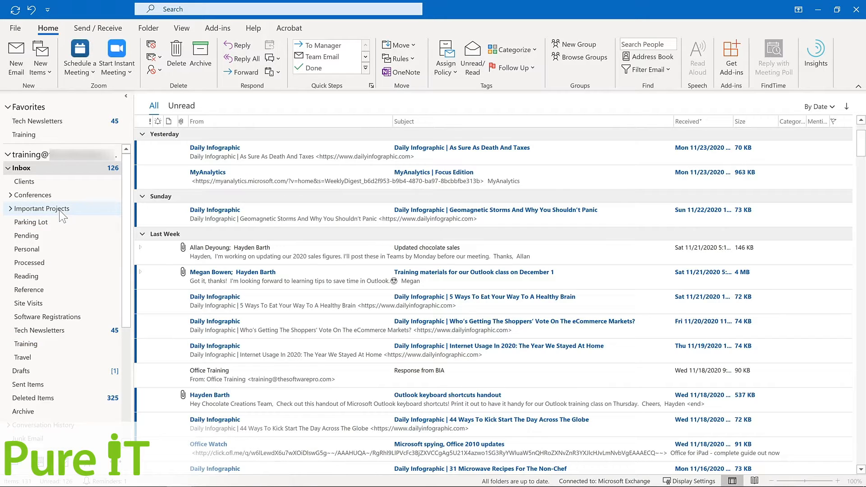
- Add the Important Projects folder to Favorites
{"action": "left_click", "coordinate": [62, 210]}
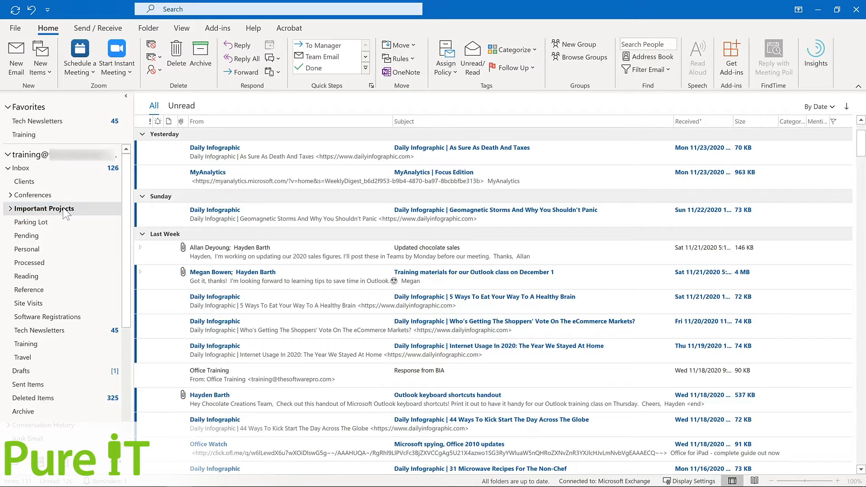
{"action": "left_click", "coordinate": [151, 29]}
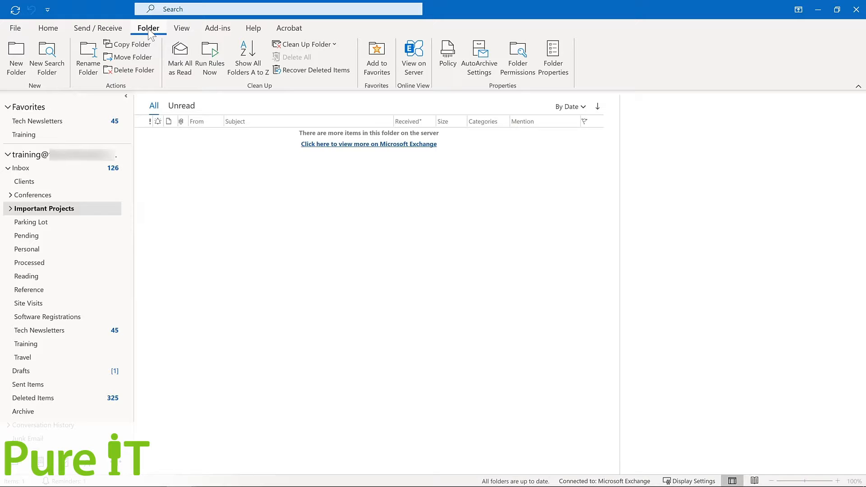
{"action": "left_click", "coordinate": [370, 66]}
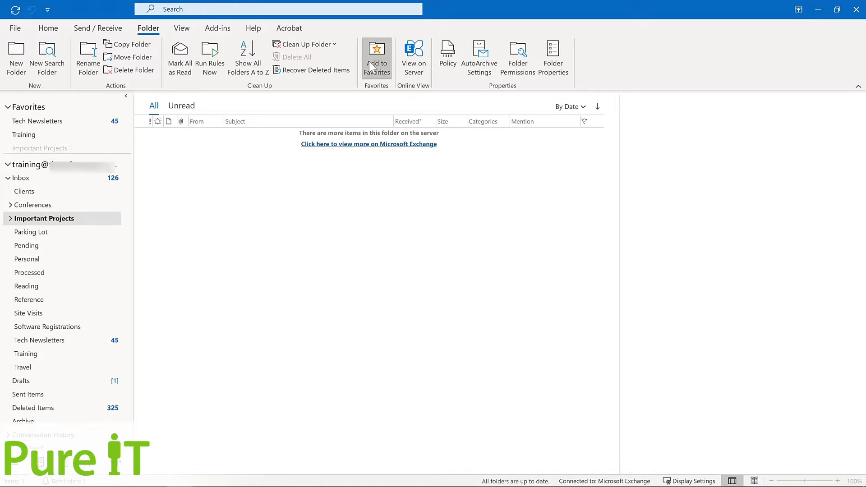
- Reorder Favorites so Tech Newsletters comes last, and remove Important Projects from Favorites
{"action": "left_click", "coordinate": [36, 123]}
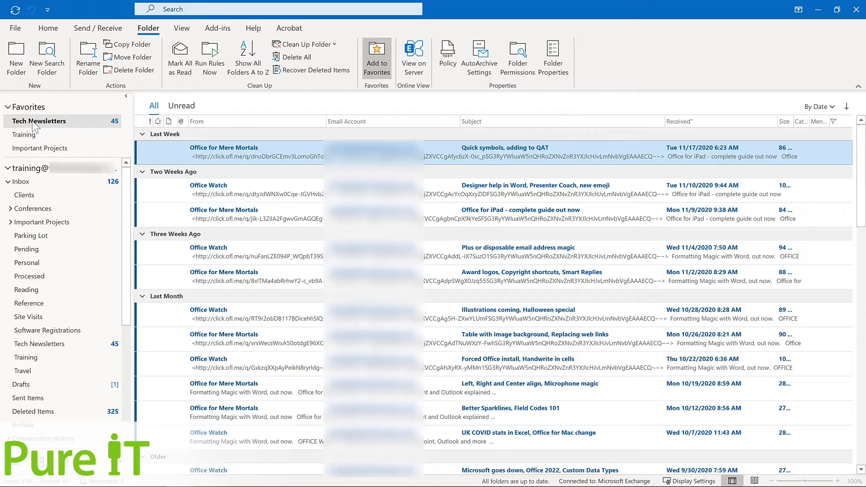
{"action": "left_click_drag", "start_coordinate": [33, 123], "coordinate": [34, 152]}
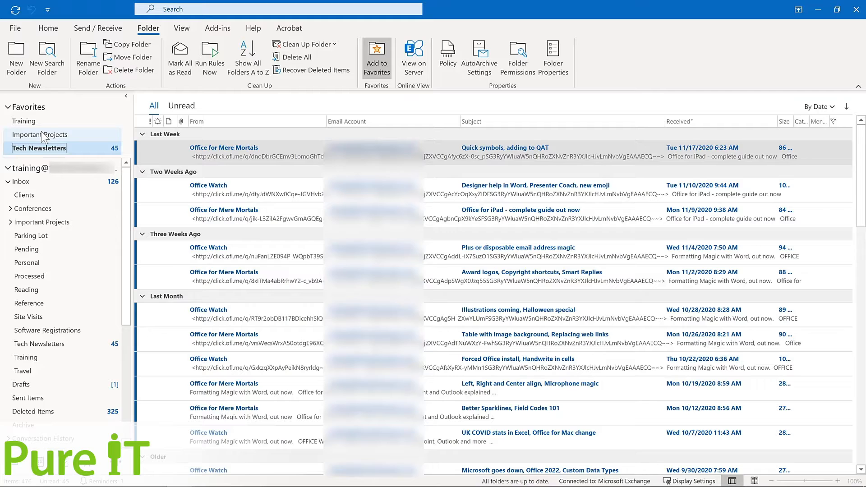
{"action": "right_click", "coordinate": [43, 136]}
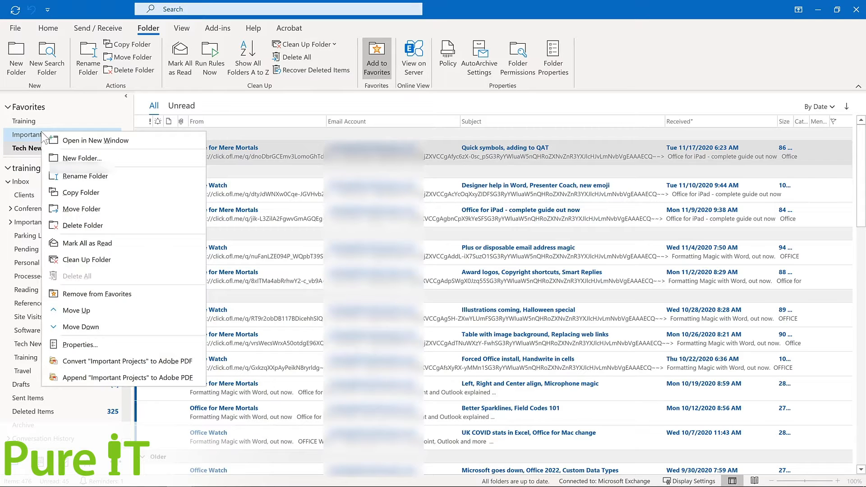
{"action": "left_click", "coordinate": [88, 291]}
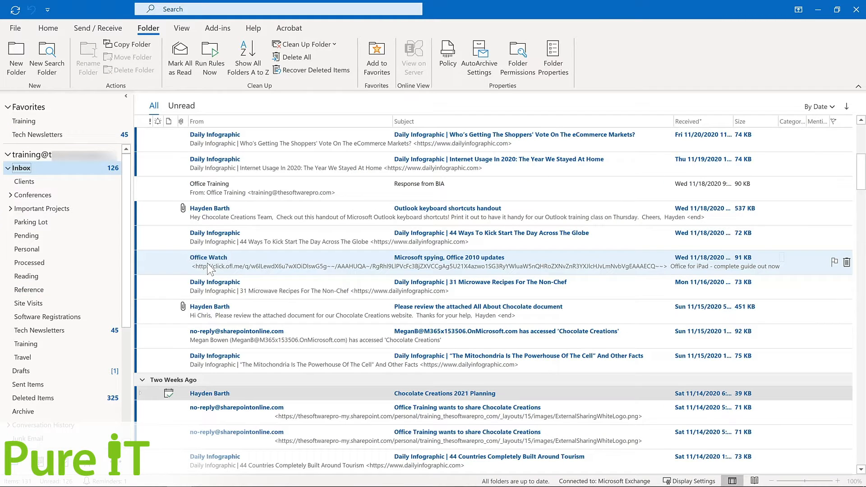
- Move the Office Watch message "Microsoft spying, Office 2010 updates" from the Inbox to the Tech Newsletters favorite
{"action": "left_click_drag", "start_coordinate": [211, 270], "coordinate": [71, 138]}
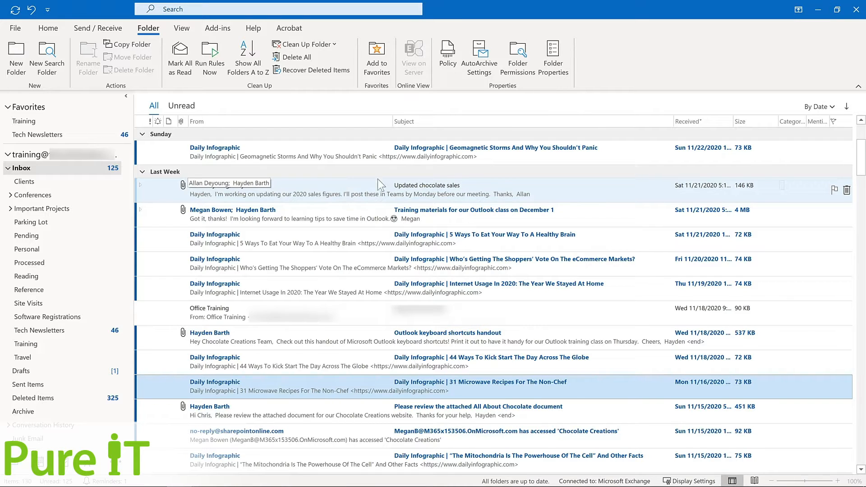
- Flag the "Updated chocolate sales" message for follow-up with a reminder, setting the start date to Monday, November 30, 2020
{"action": "left_click", "coordinate": [835, 193]}
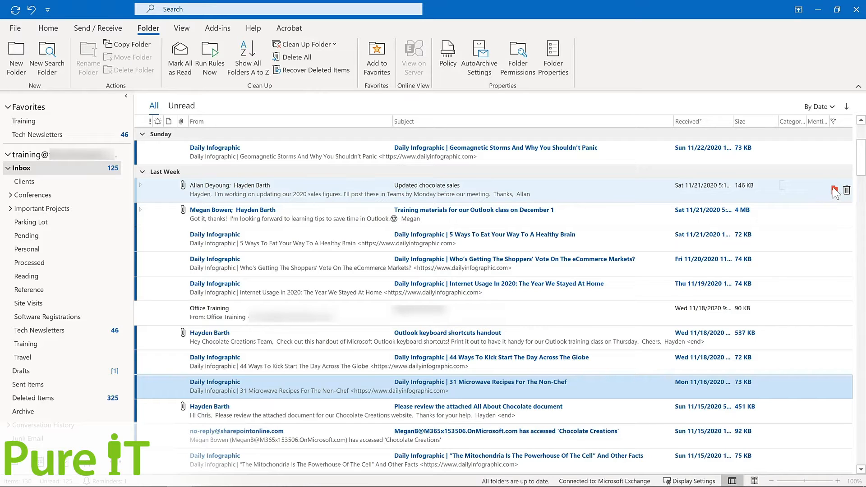
{"action": "right_click", "coordinate": [835, 193]}
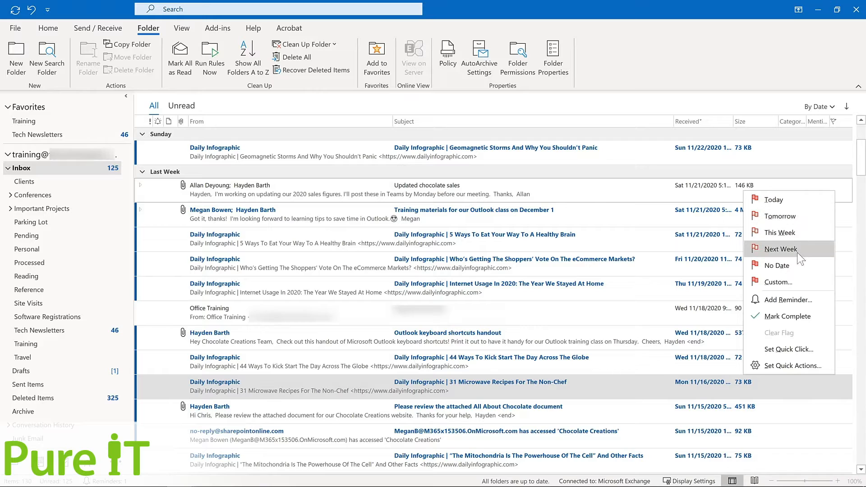
{"action": "left_click", "coordinate": [787, 297]}
{"action": "left_click", "coordinate": [516, 236]}
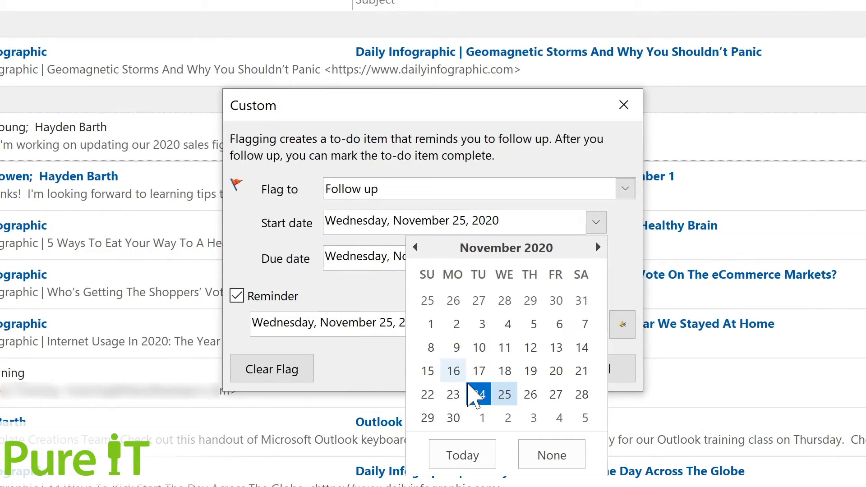
{"action": "left_click", "coordinate": [453, 418]}
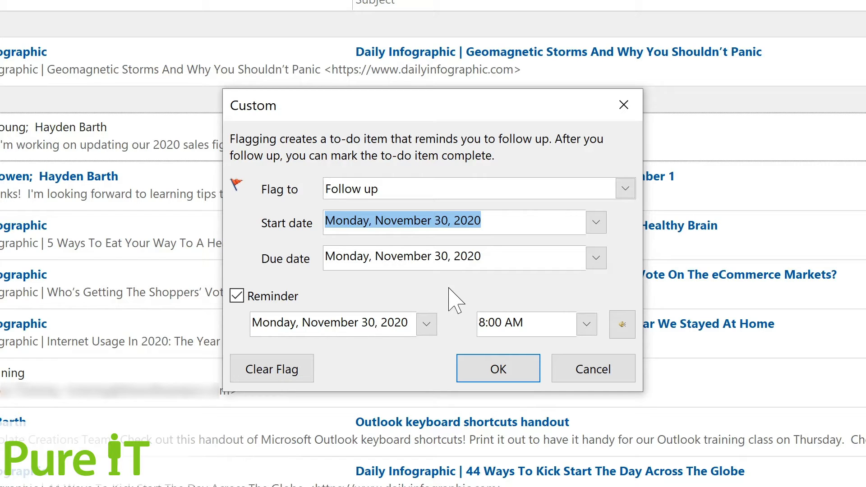
{"action": "left_click", "coordinate": [501, 369]}
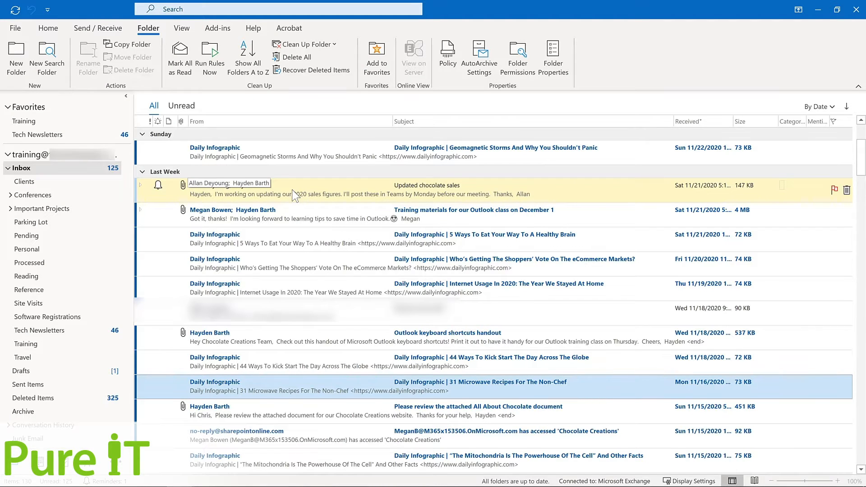
- Open the flagged "Updated chocolate sales" message, examine its follow-up options, and close it
{"action": "double_click", "coordinate": [294, 195]}
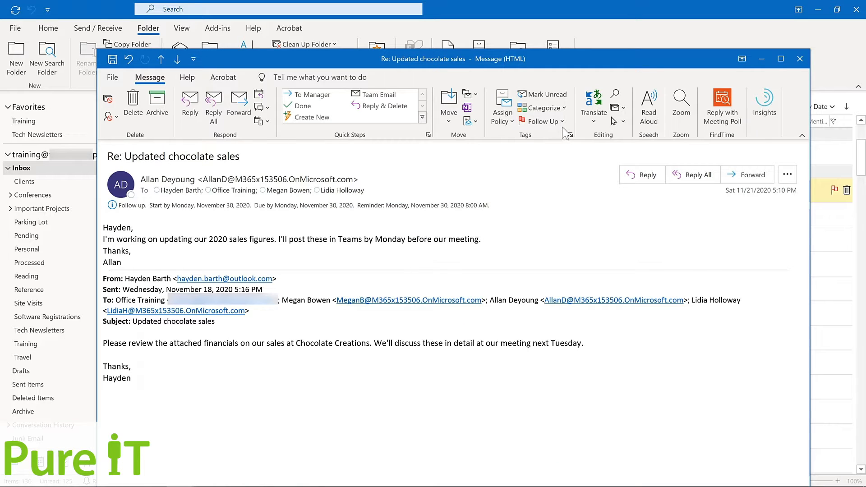
{"action": "left_click", "coordinate": [560, 121]}
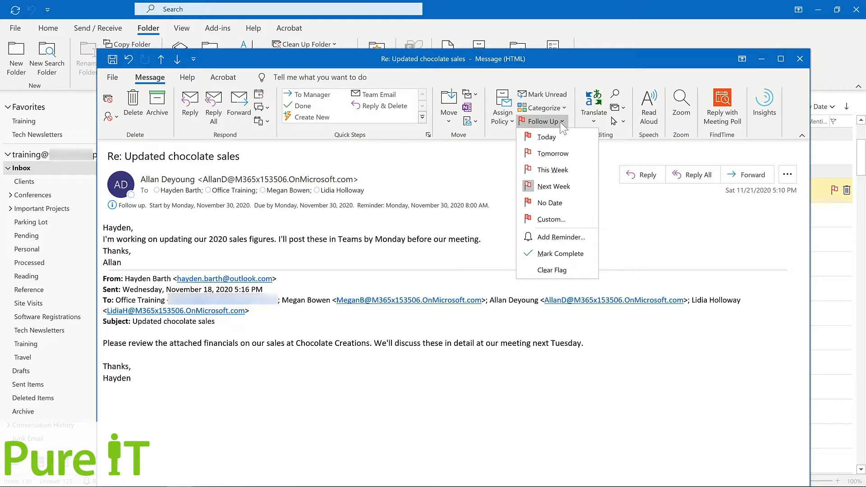
{"action": "left_click", "coordinate": [800, 59]}
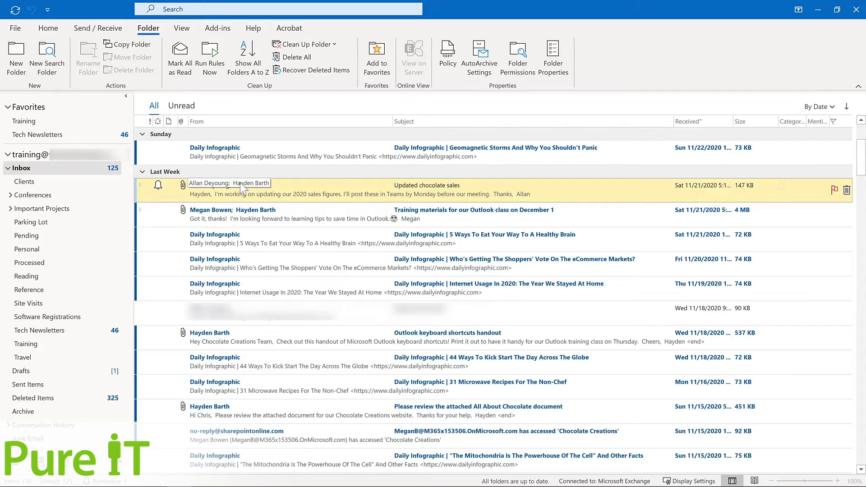
- Create a task containing the text of the "Please review the attached All About Chocolate document" message, and close it without saving
{"action": "scroll", "coordinate": [240, 184], "scroll_direction": "down", "scroll_amount": 3}
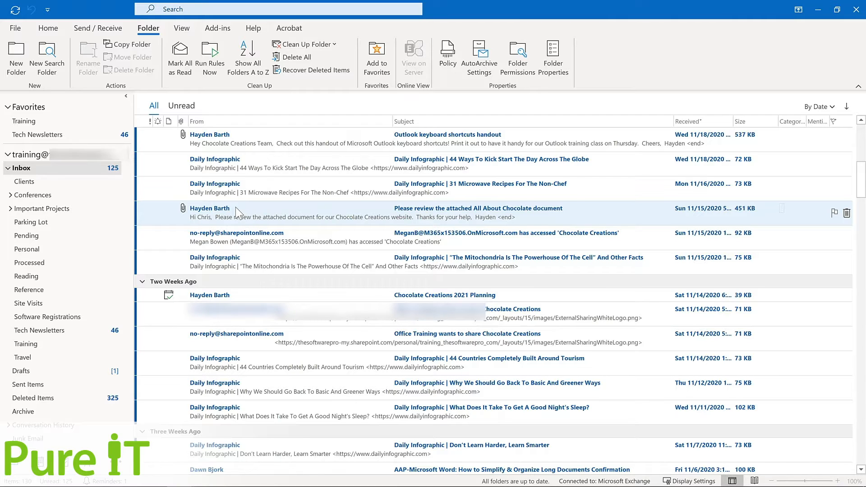
{"action": "left_click_drag", "start_coordinate": [236, 208], "coordinate": [70, 464]}
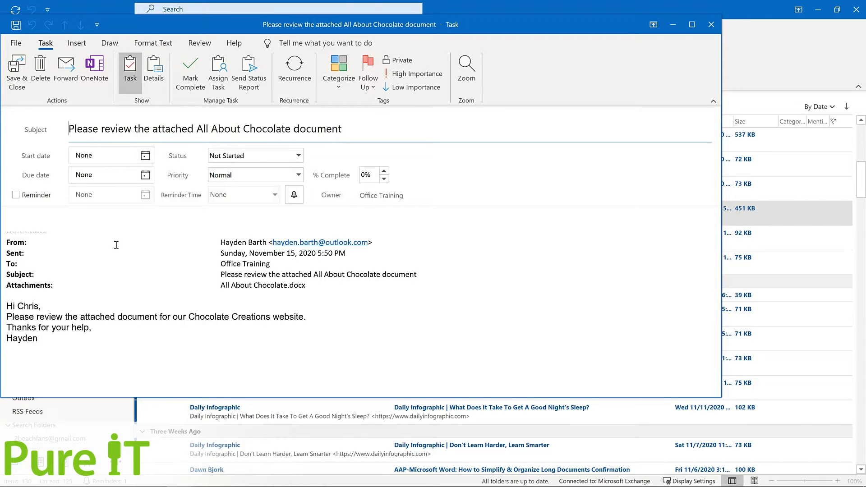
{"action": "left_click", "coordinate": [712, 24]}
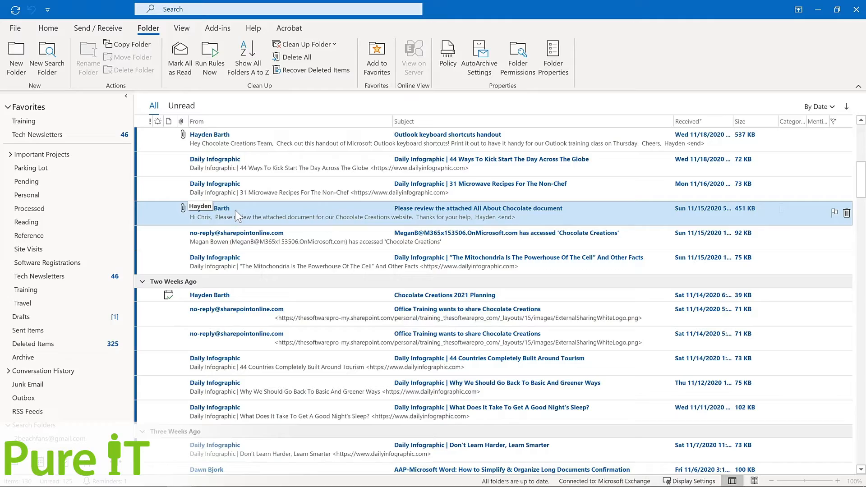
- Copy the All About Chocolate message as a task with attachment, with a start date of 12/3/2020 and a reminder
{"action": "left_click_drag", "start_coordinate": [235, 210], "coordinate": [61, 460]}
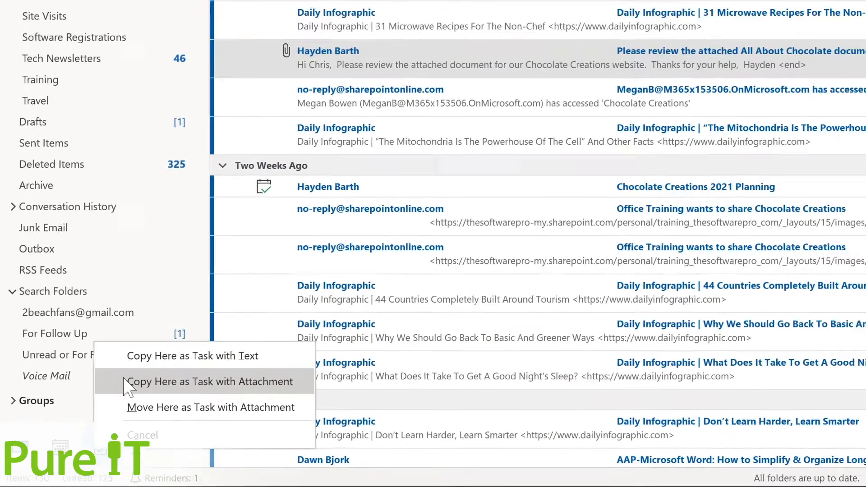
{"action": "left_click", "coordinate": [158, 354]}
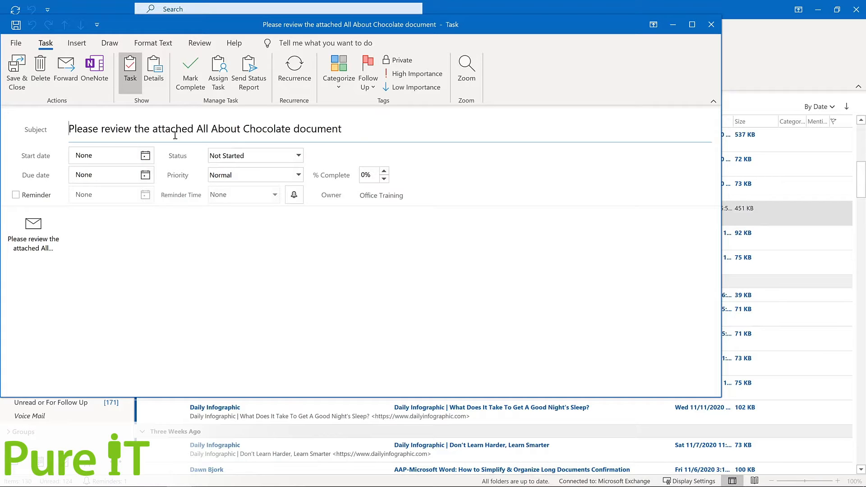
{"action": "left_click", "coordinate": [146, 155]}
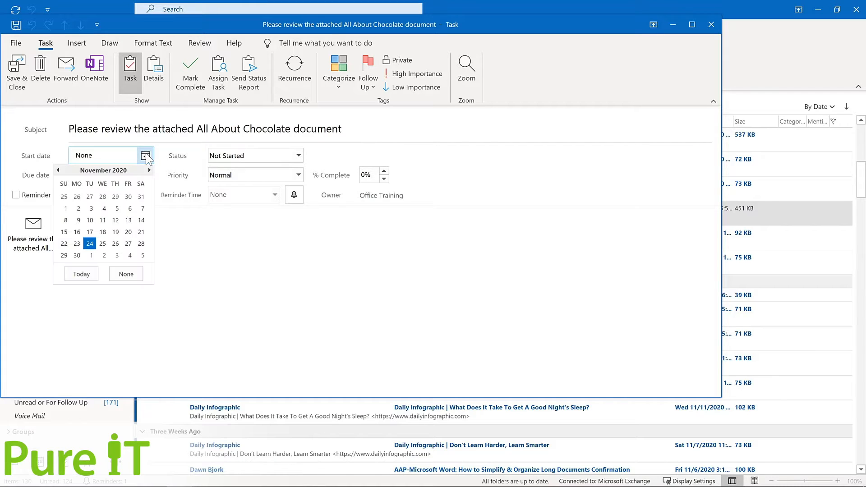
{"action": "left_click", "coordinate": [117, 255]}
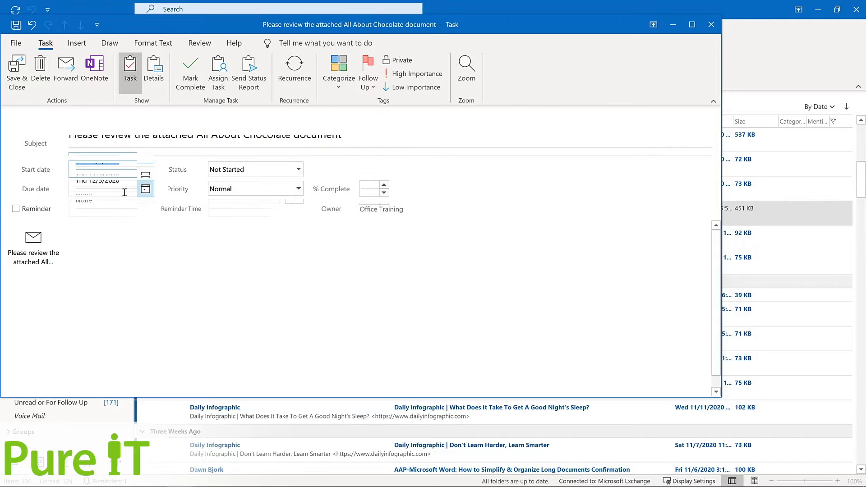
{"action": "left_click", "coordinate": [16, 209]}
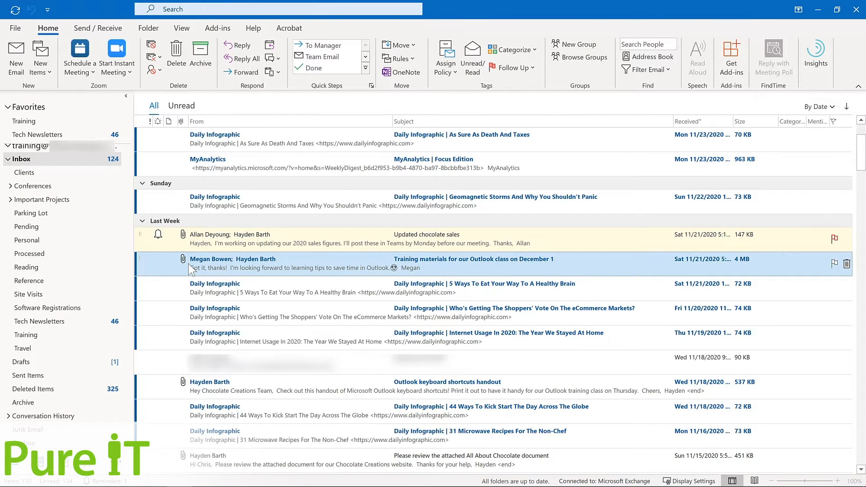
- Turn the "Training materials" message into a "Review materials for Outlook training" meeting for 11/30/2020, 11:00 AM–12:00 PM, location Virtual, and send the invitation
{"action": "left_click_drag", "start_coordinate": [190, 267], "coordinate": [51, 474]}
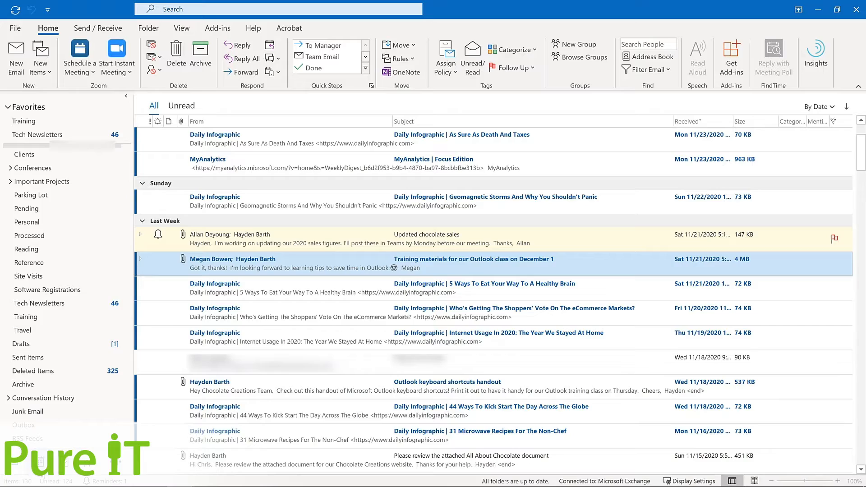
{"action": "left_click_drag", "start_coordinate": [52, 475], "coordinate": [40, 461]}
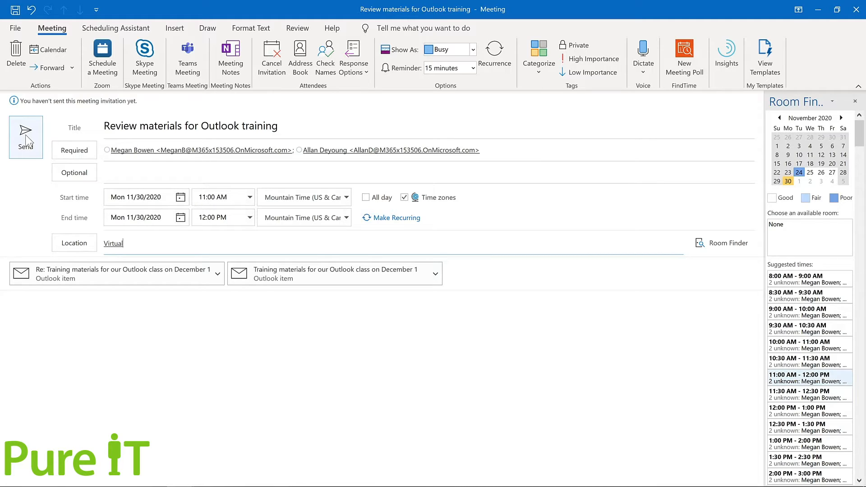
{"action": "left_click", "coordinate": [25, 138]}
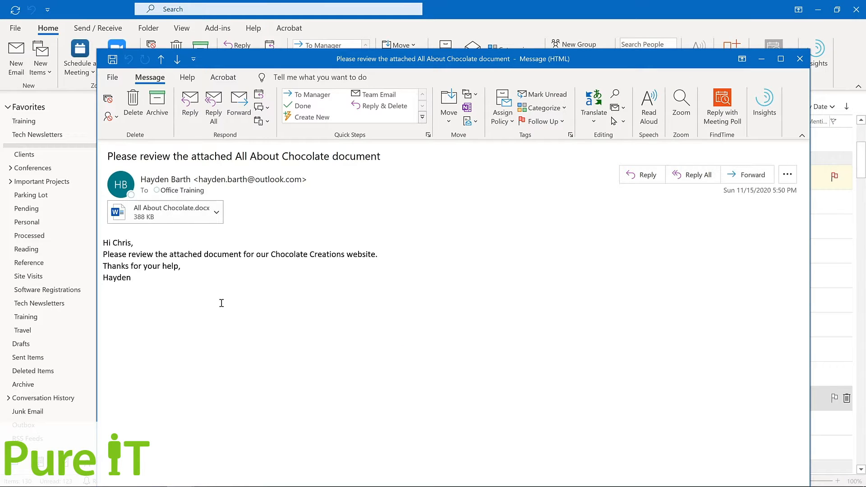
- Open the Outlook options from the All About Chocolate message window
{"action": "left_click", "coordinate": [112, 77]}
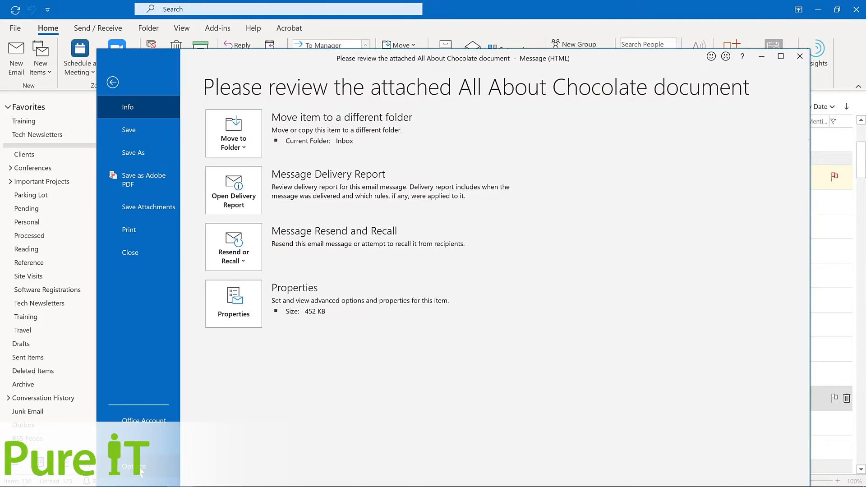
{"action": "left_click", "coordinate": [135, 466]}
{"action": "left_click", "coordinate": [264, 228]}
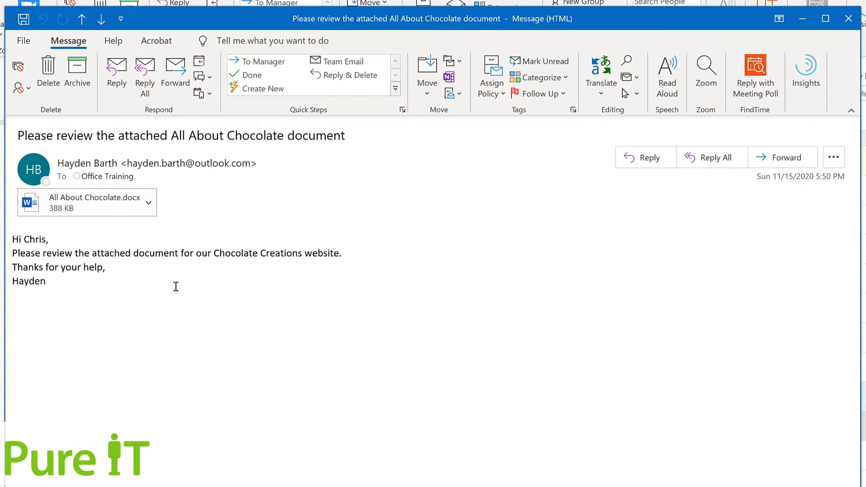
- Play the All About Chocolate message with Read Aloud, pause it, replay from the second line of the body, and pause again
{"action": "left_click", "coordinate": [668, 81]}
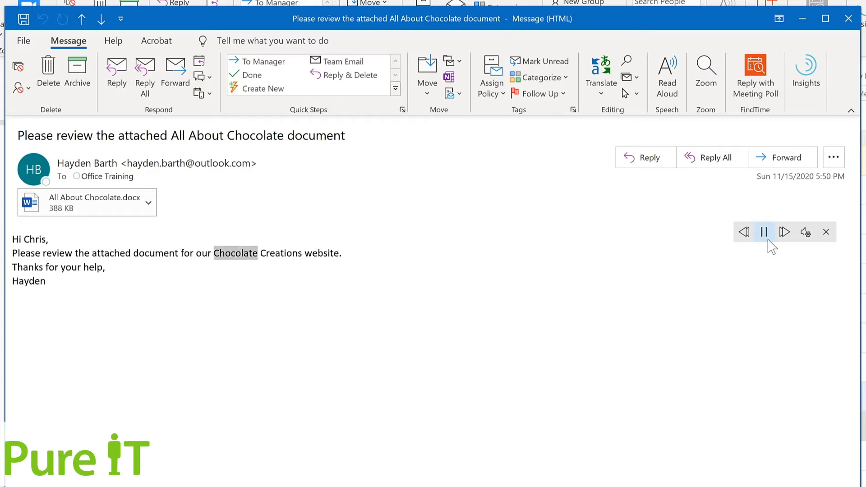
{"action": "left_click", "coordinate": [765, 234]}
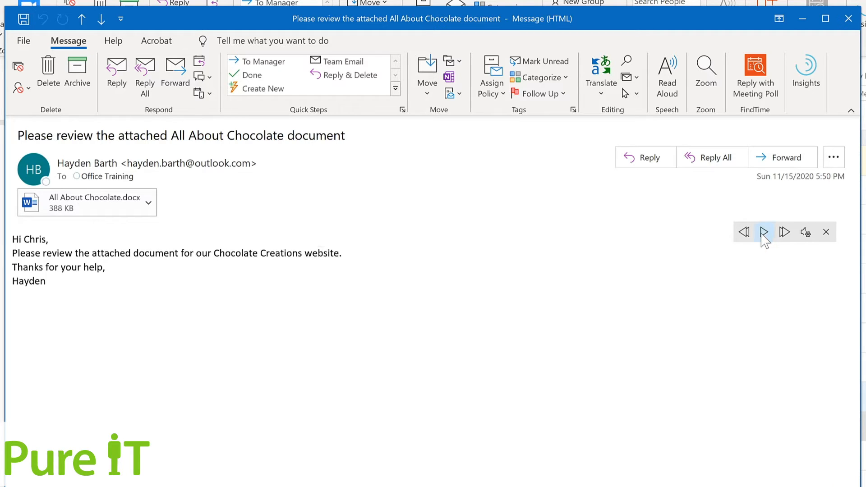
{"action": "left_click", "coordinate": [152, 253]}
{"action": "left_click", "coordinate": [764, 232]}
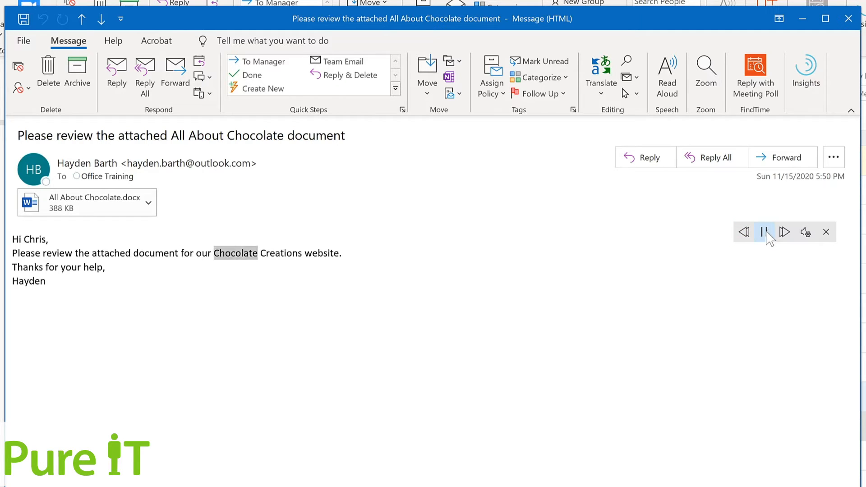
{"action": "left_click", "coordinate": [765, 233]}
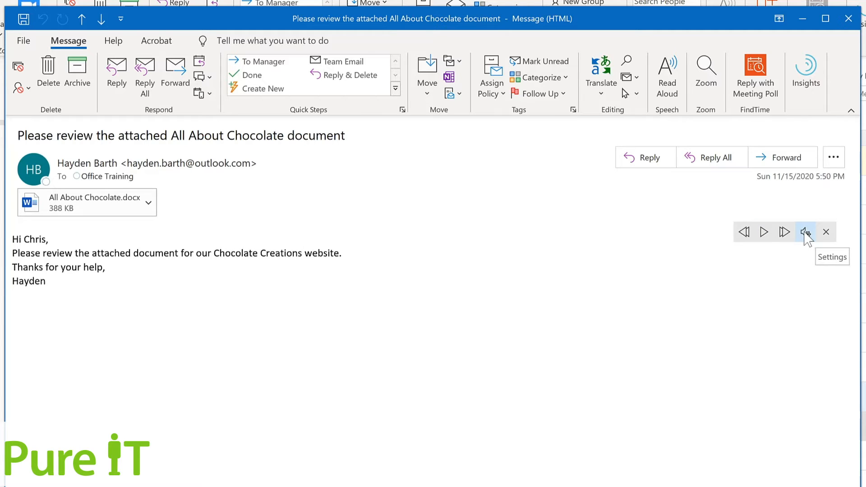
- Set the Read Aloud speed slightly faster and the voice to Microsoft Mark, and resume the reading
{"action": "left_click", "coordinate": [806, 233]}
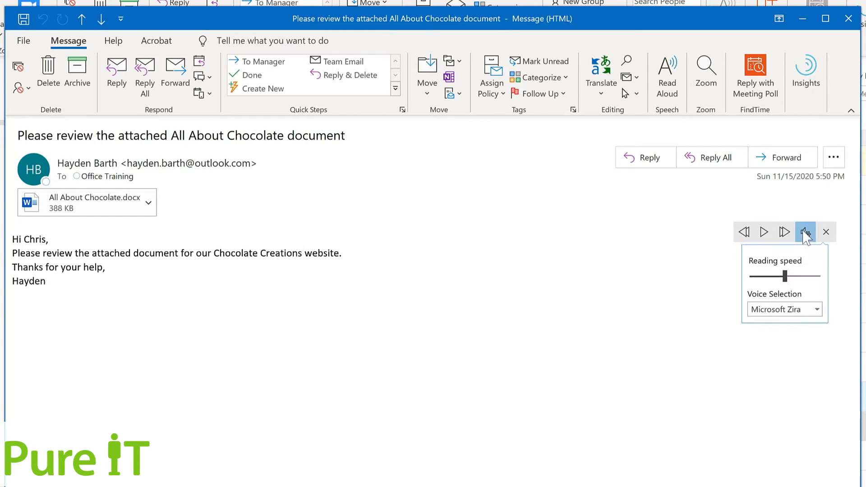
{"action": "left_click_drag", "start_coordinate": [787, 279], "coordinate": [794, 279]}
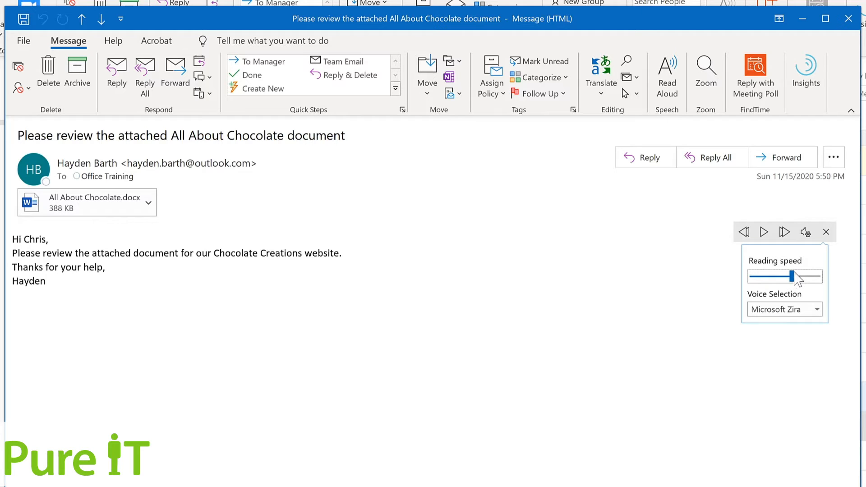
{"action": "left_click", "coordinate": [817, 311]}
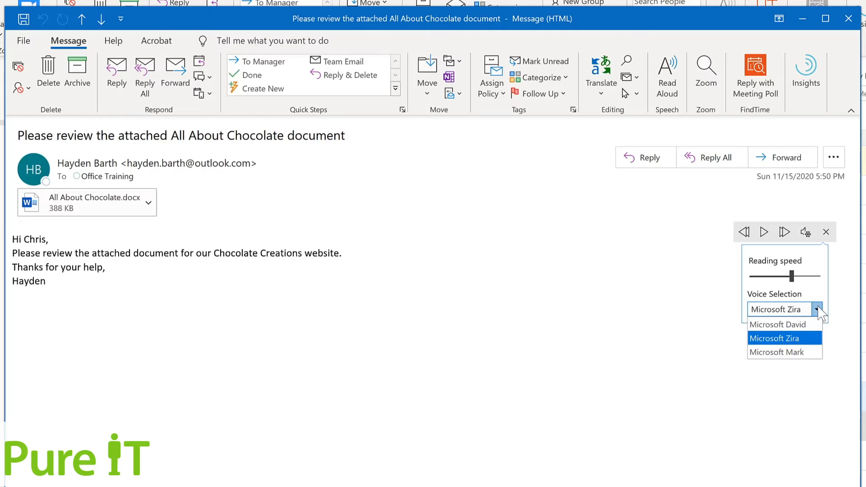
{"action": "left_click", "coordinate": [808, 352]}
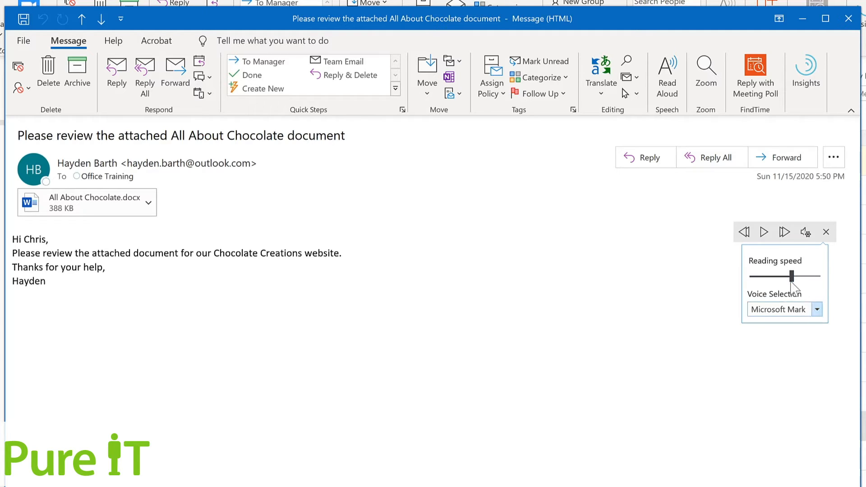
{"action": "left_click", "coordinate": [764, 232]}
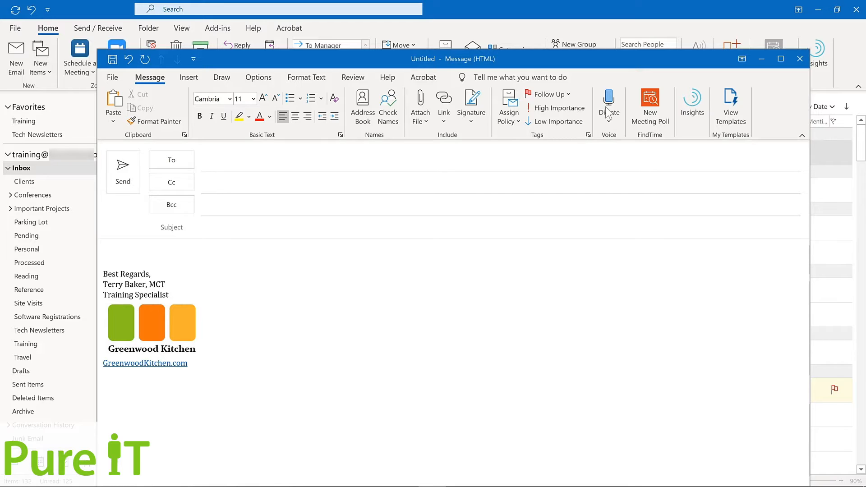
- Start Dictate in the new message, placing the dictation in the subject line and the body
{"action": "left_click", "coordinate": [608, 112]}
{"action": "left_click", "coordinate": [229, 221]}
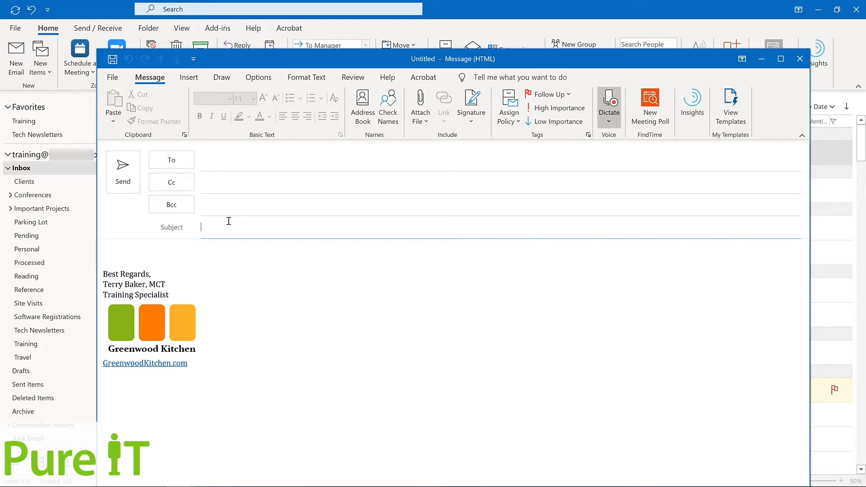
{"action": "left_click", "coordinate": [177, 255]}
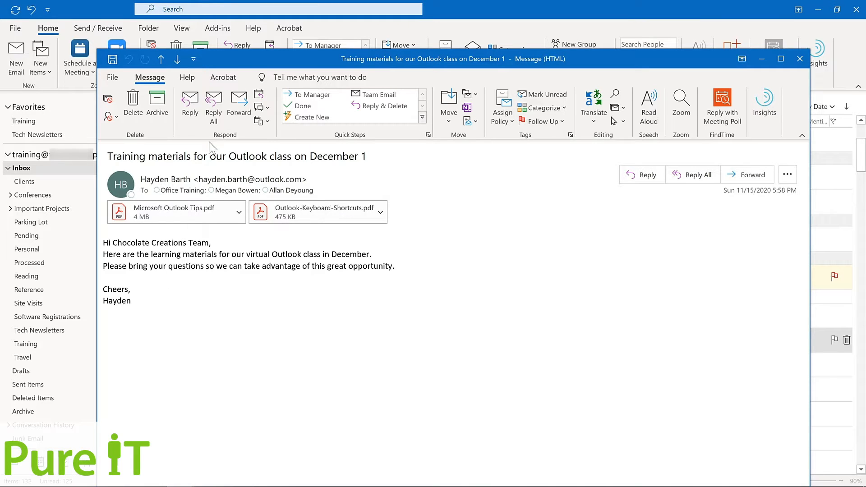
- Reply to all on the "Training materials for our Outlook class" message with a thank-you, delaying delivery until 11/30/2020 at 7:00 AM
{"action": "left_click", "coordinate": [215, 109]}
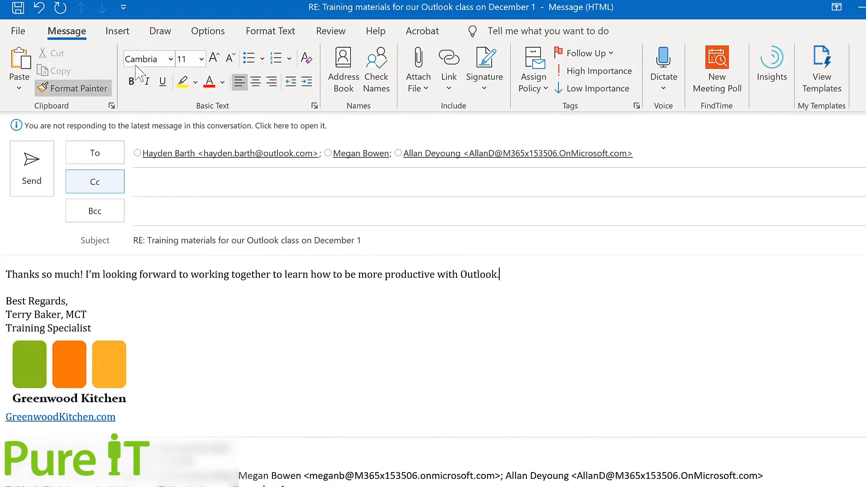
{"action": "left_click", "coordinate": [215, 36]}
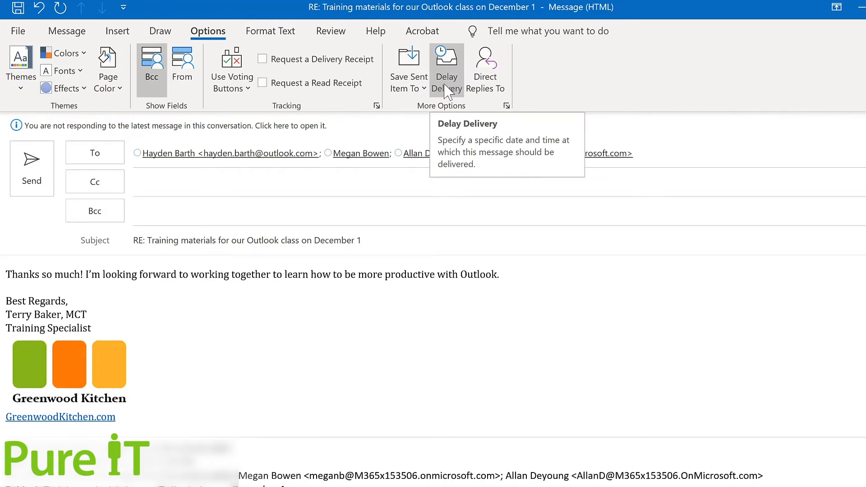
{"action": "left_click", "coordinate": [446, 86]}
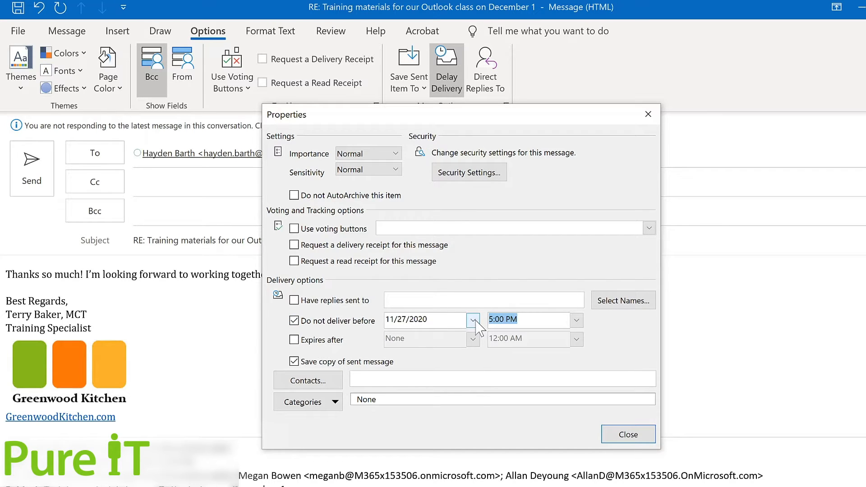
{"action": "left_click", "coordinate": [474, 321]}
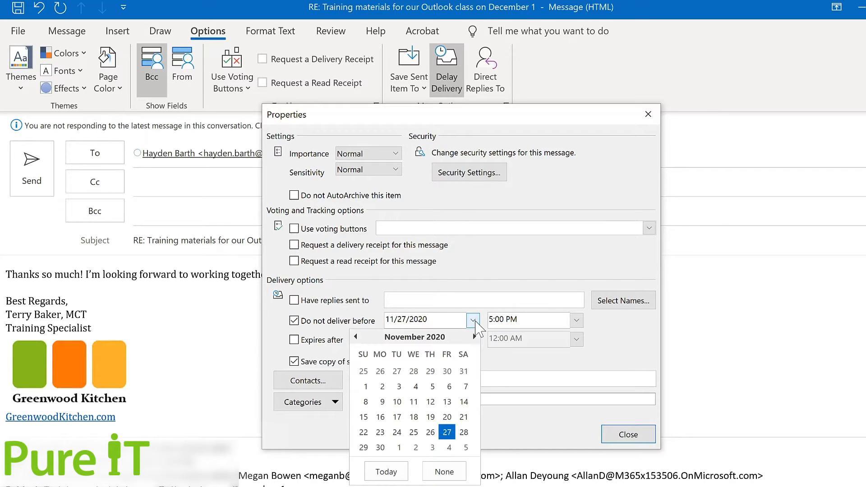
{"action": "left_click", "coordinate": [380, 447]}
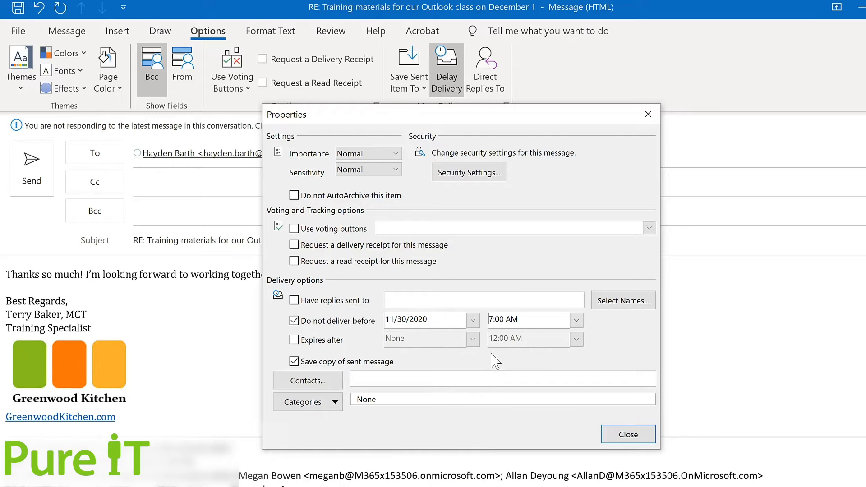
{"action": "left_click", "coordinate": [632, 437]}
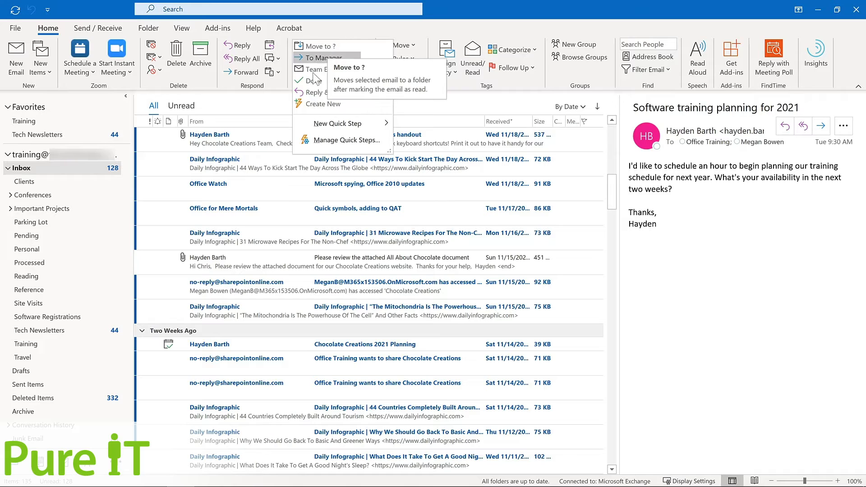
- Create a Quick Step named "Tech Newsletters" that moves messages to the Tech Newsletters folder
{"action": "left_click", "coordinate": [307, 104]}
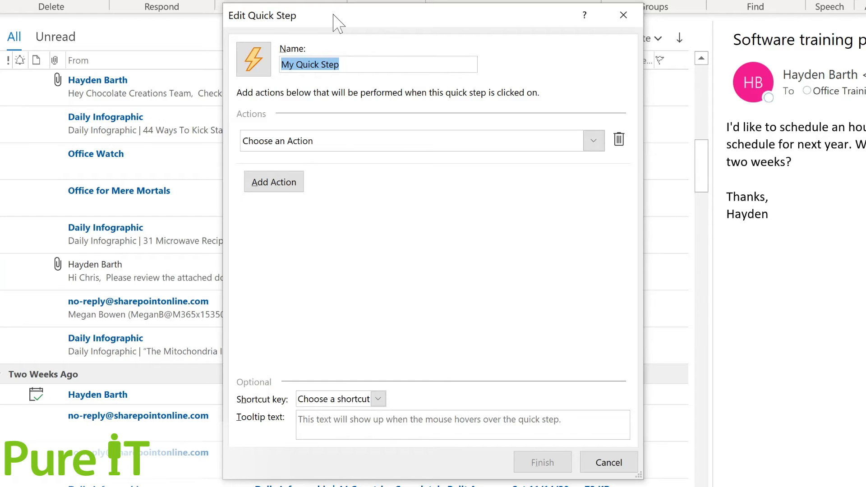
{"action": "type", "text": "Tech Newsletters"}
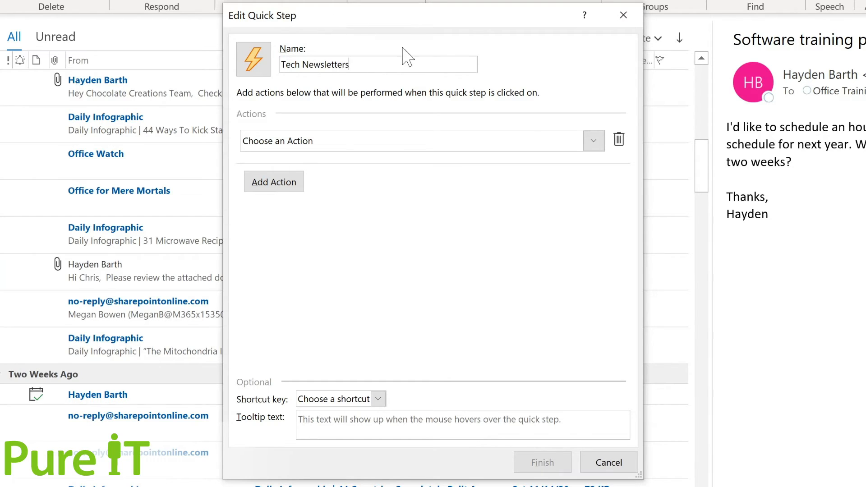
{"action": "left_click", "coordinate": [594, 146]}
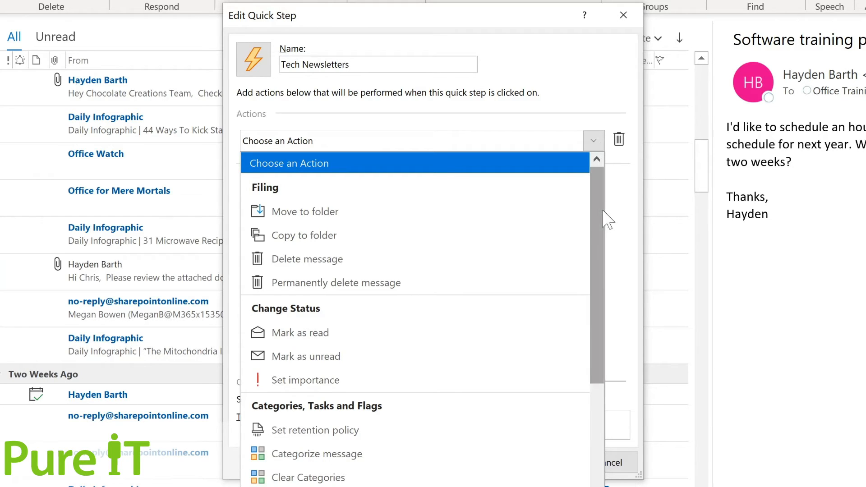
{"action": "left_click_drag", "start_coordinate": [599, 213], "coordinate": [594, 345]}
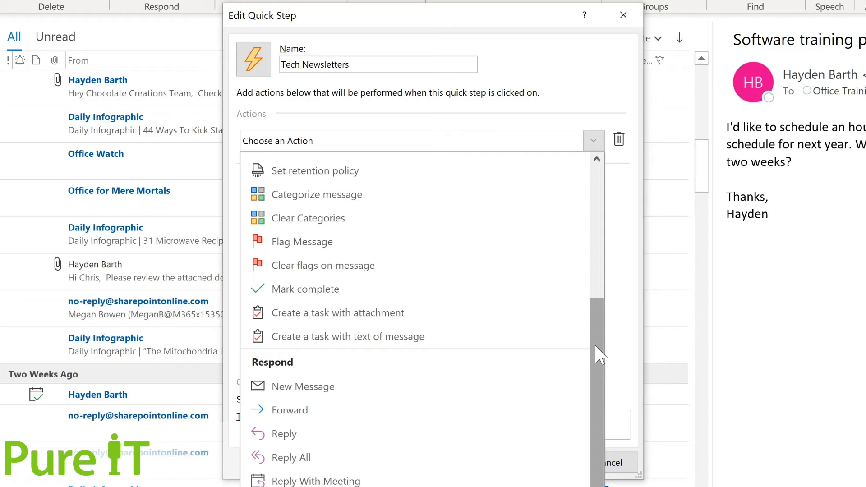
{"action": "left_click_drag", "start_coordinate": [597, 354], "coordinate": [591, 421]}
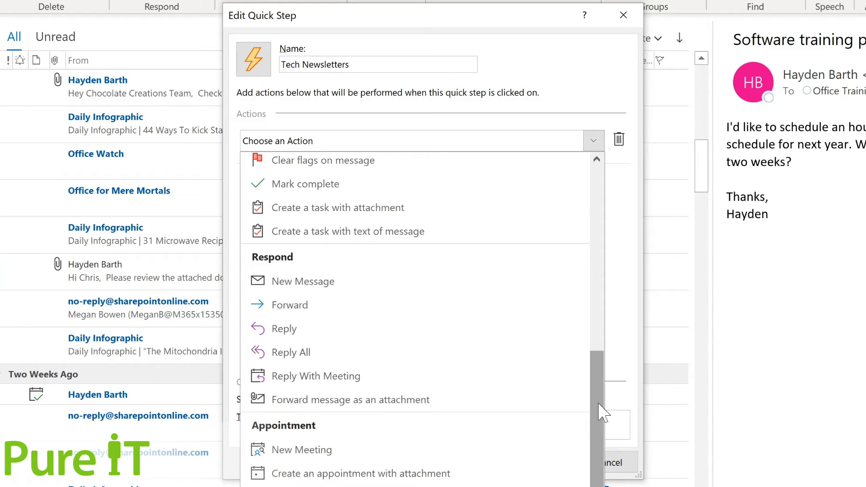
{"action": "scroll", "coordinate": [601, 406], "scroll_direction": "up", "scroll_amount": 10}
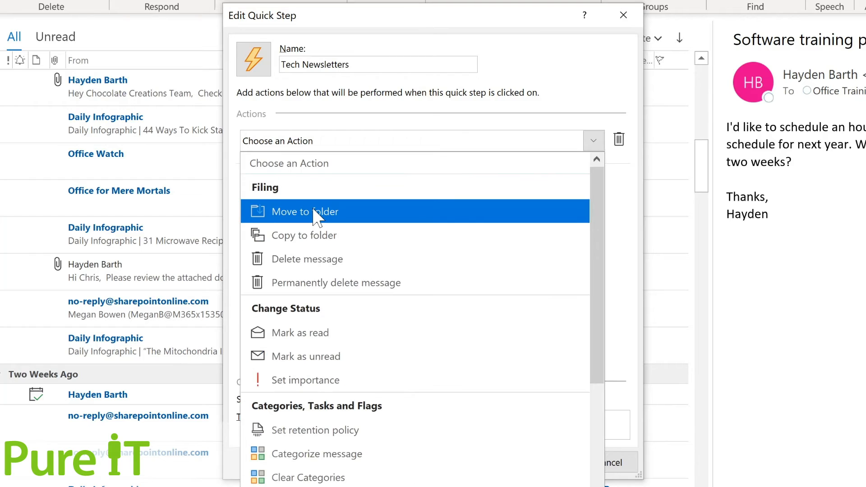
{"action": "left_click", "coordinate": [316, 209]}
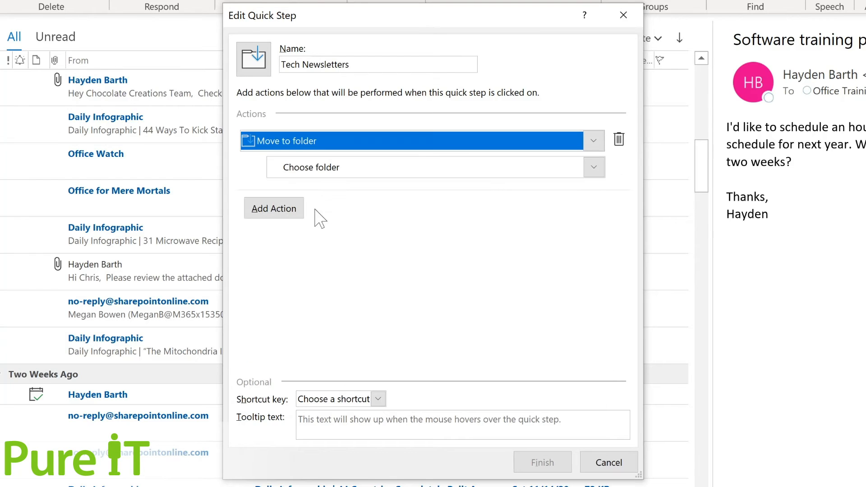
{"action": "left_click", "coordinate": [594, 168]}
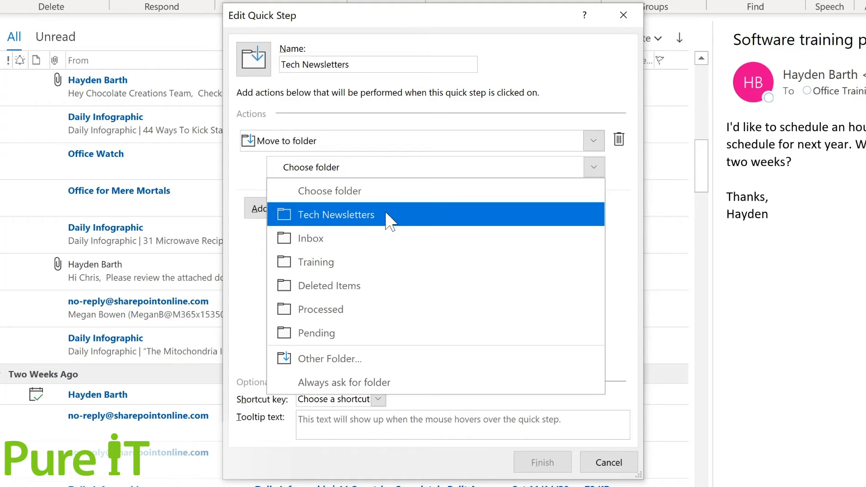
{"action": "left_click", "coordinate": [388, 217]}
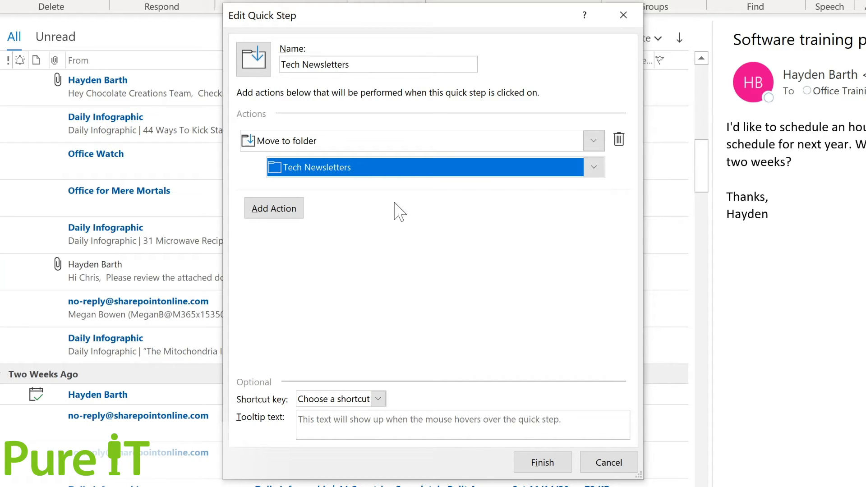
- Add a second action to the Tech Newsletters Quick Step that marks the message as read
{"action": "left_click", "coordinate": [274, 214]}
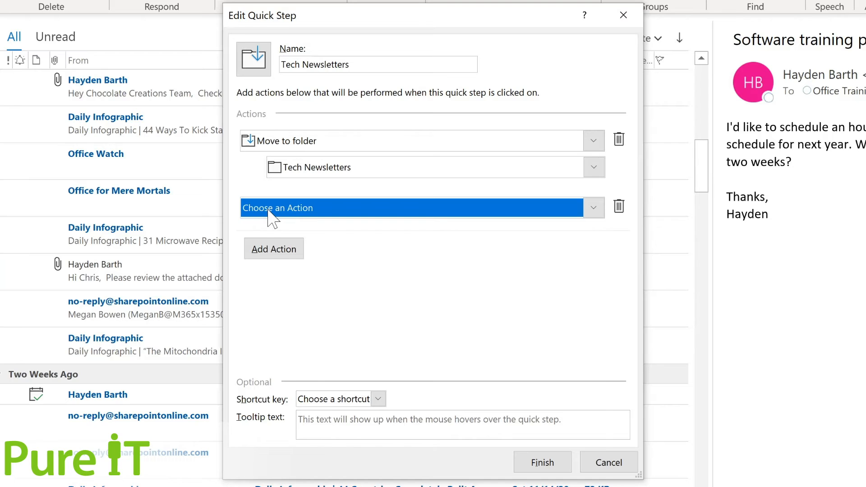
{"action": "left_click", "coordinate": [301, 210]}
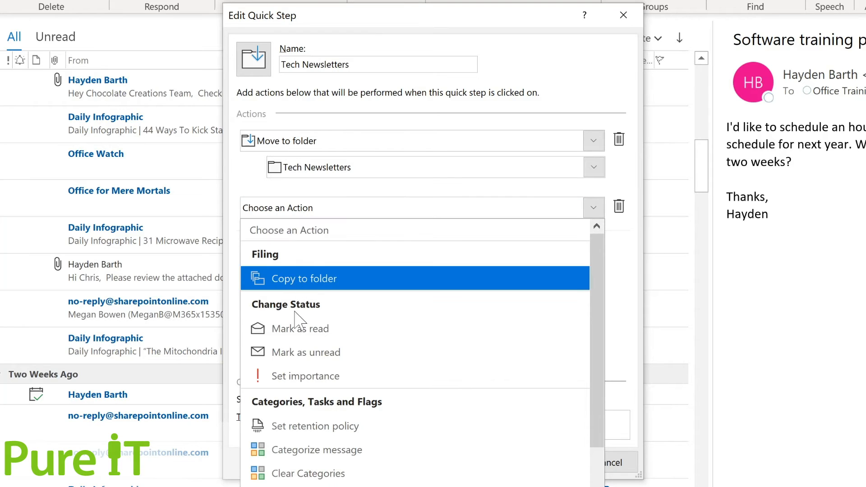
{"action": "left_click", "coordinate": [300, 331]}
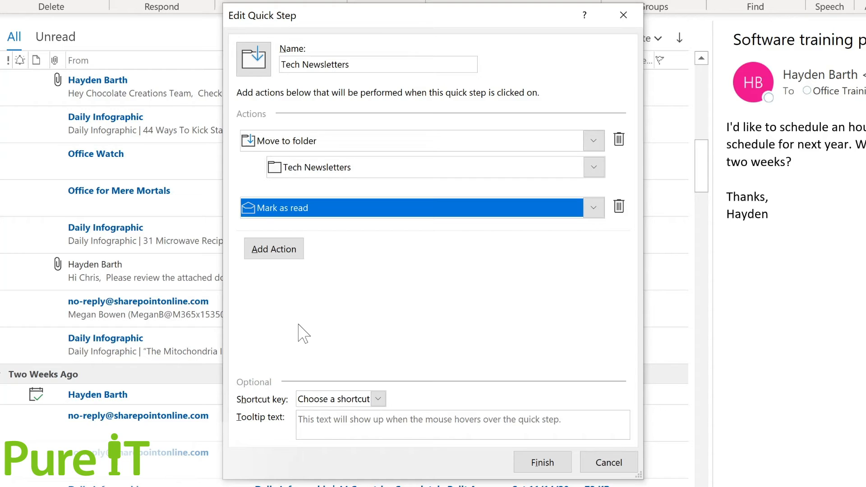
- Assign the Quick Step the shortcut CTRL+SHIFT+1 and the tooltip "Move to Tech Newsletter folder", and save it
{"action": "left_click", "coordinate": [378, 399]}
{"action": "left_click", "coordinate": [338, 432]}
{"action": "left_click", "coordinate": [451, 425]}
{"action": "type", "text": "Move to Tech Newsletter folder"}
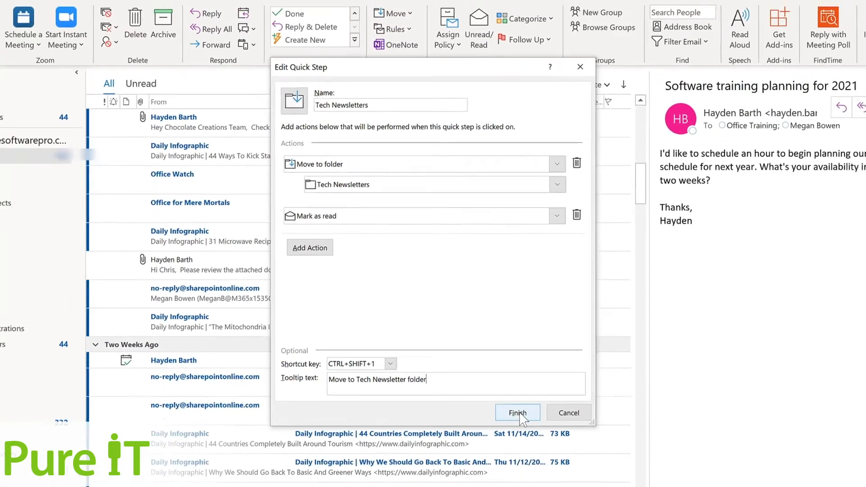
{"action": "left_click", "coordinate": [519, 413]}
- Apply the Tech Newsletters Quick Step to the "Microsoft spying, Office 2010 updates" and "Quick symbols, adding to QAT" messages
{"action": "left_click", "coordinate": [209, 188]}
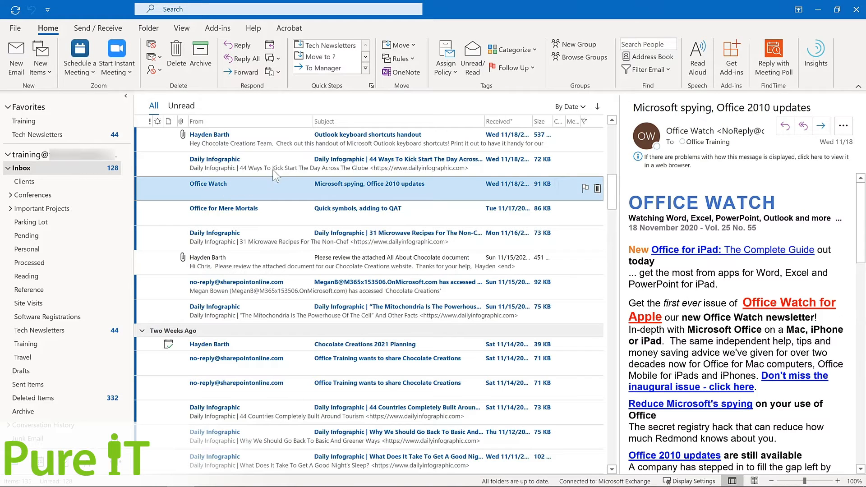
{"action": "left_click", "coordinate": [343, 46]}
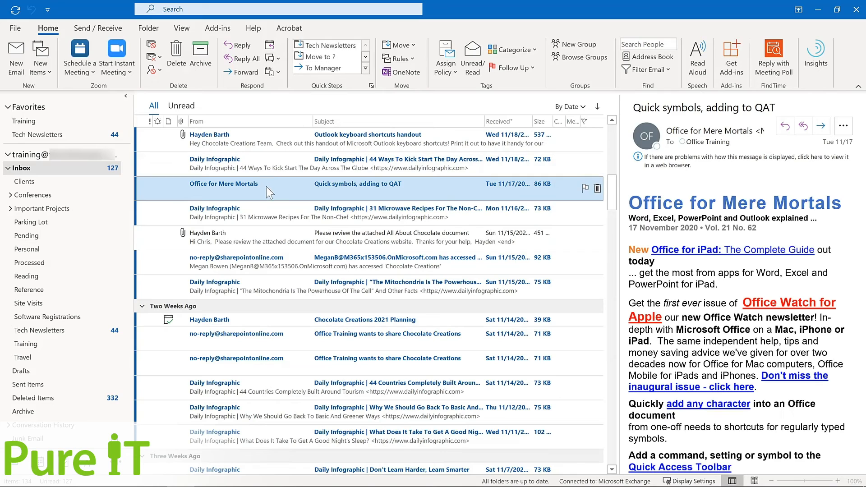
{"action": "key", "text": "ctrl+shift+1"}
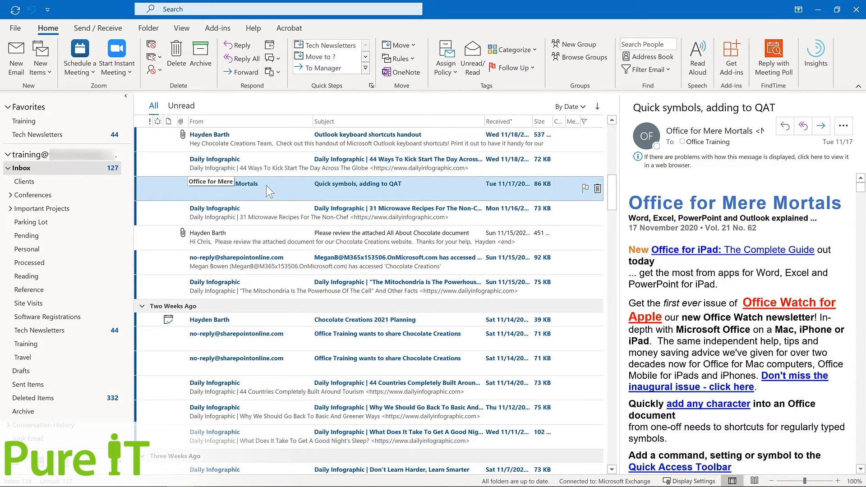
{"action": "key", "text": "ctrl+shift+1"}
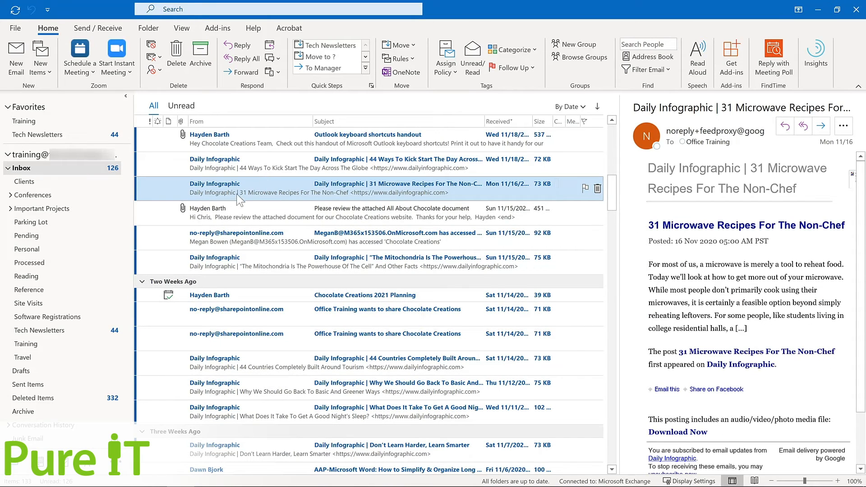
- Check the Tech Newsletters folder for the moved messages and open the manager for the existing Quick Steps
{"action": "left_click", "coordinate": [73, 331]}
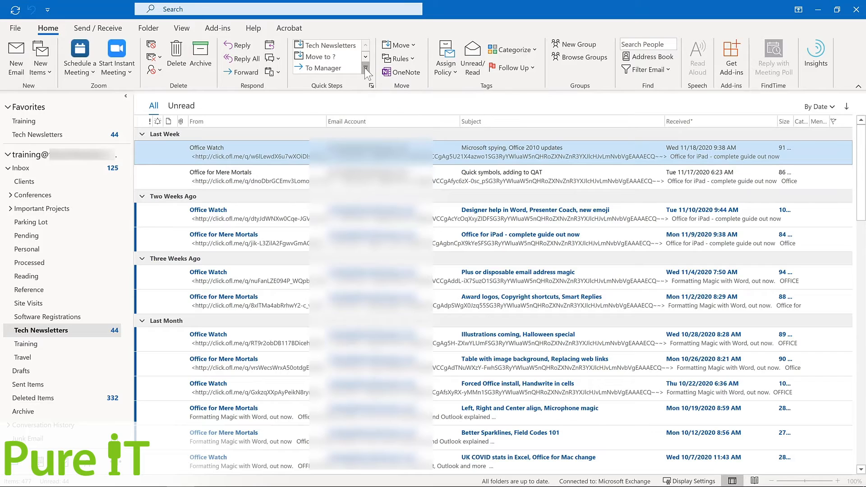
{"action": "left_click", "coordinate": [366, 67]}
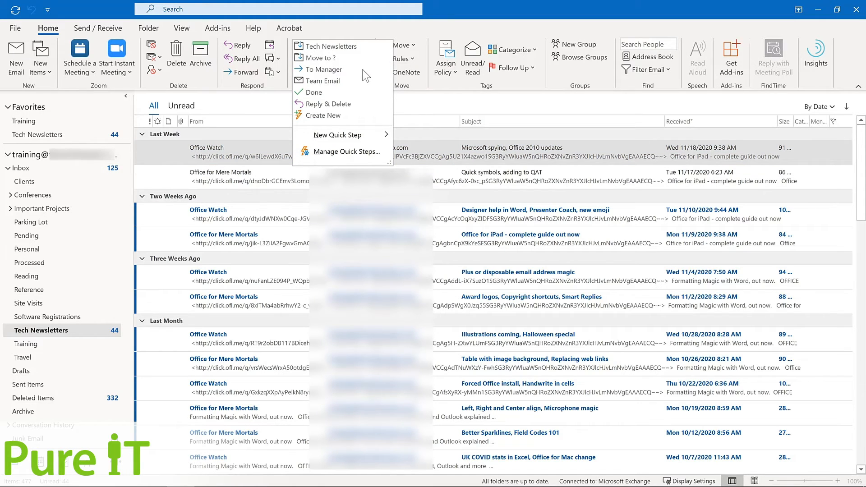
{"action": "left_click", "coordinate": [333, 152]}
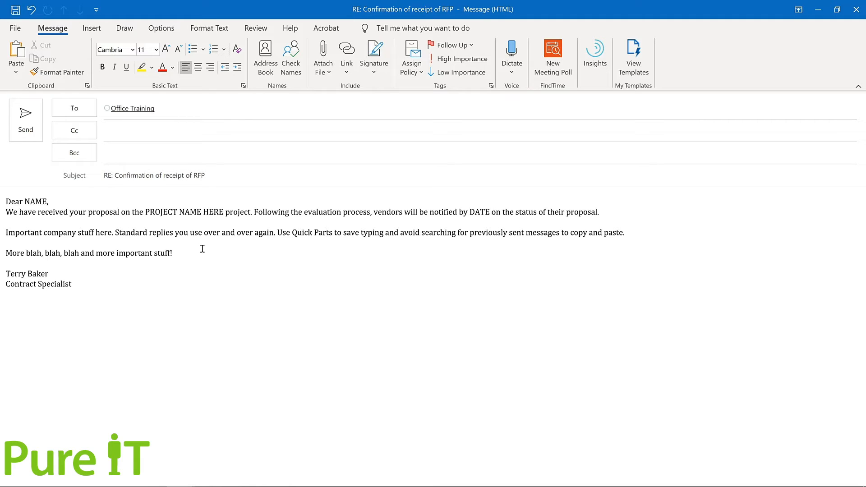
- Save the entire body of the "Confirmation of receipt of RFP" reply as a Quick Part named "Proposal response"
{"action": "key", "text": "ctrl+a"}
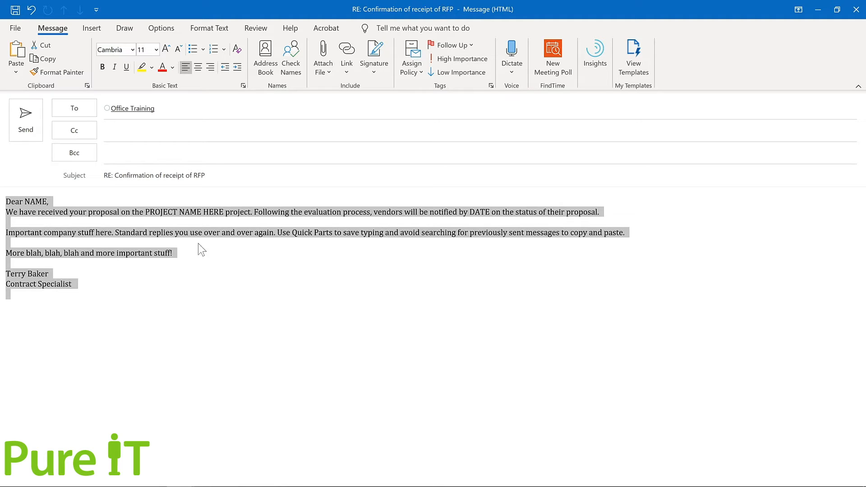
{"action": "left_click", "coordinate": [83, 28]}
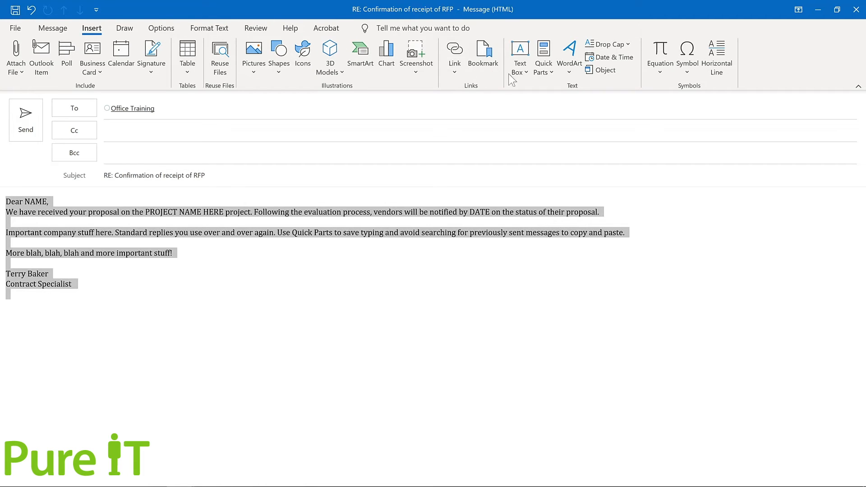
{"action": "left_click", "coordinate": [552, 75]}
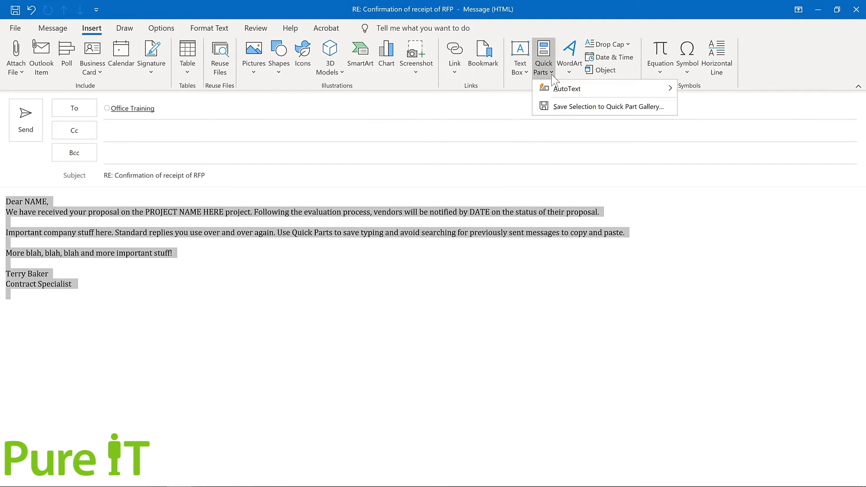
{"action": "left_click", "coordinate": [567, 107]}
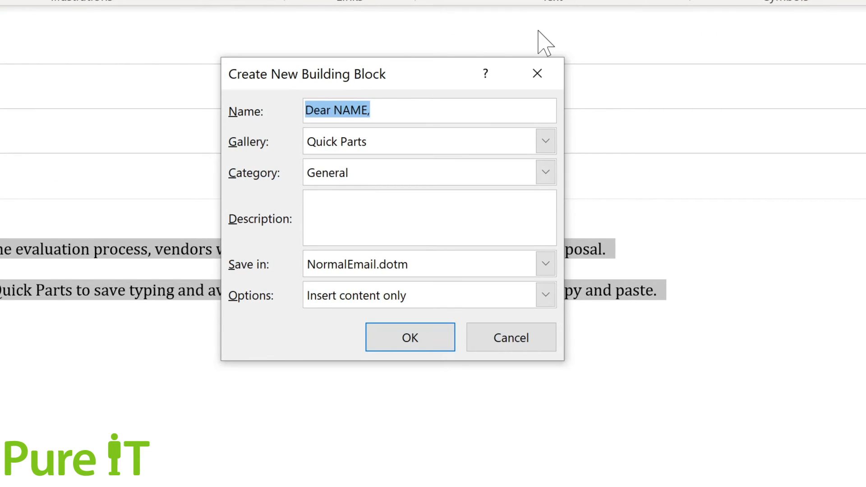
{"action": "type", "text": "Proposal response"}
- Create a new category named "Proposals" for the Quick Part
{"action": "left_click", "coordinate": [546, 172]}
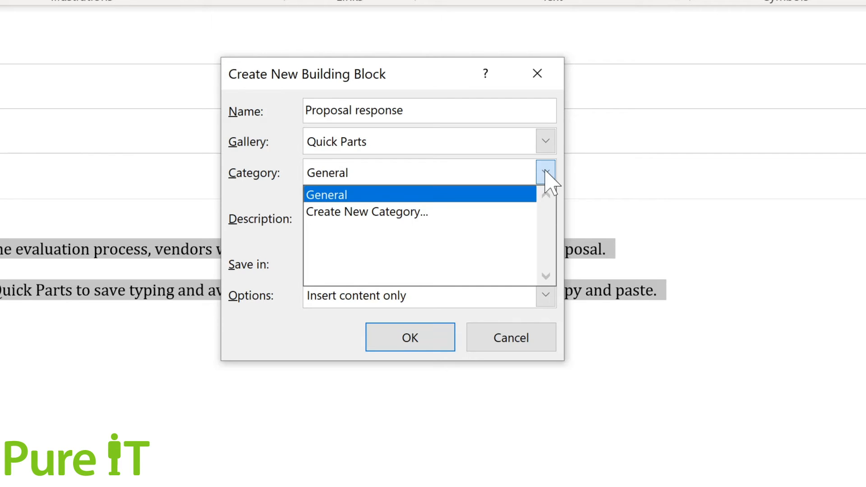
{"action": "left_click", "coordinate": [367, 212]}
{"action": "type", "text": "Pro"}
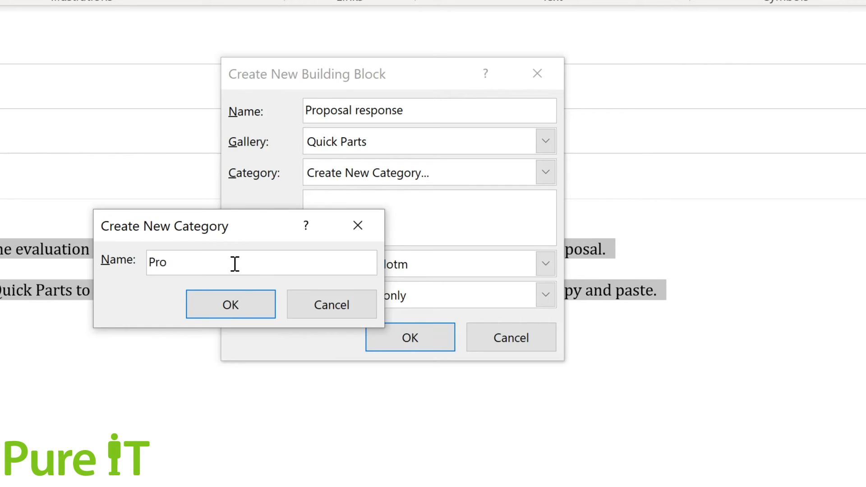
{"action": "type", "text": "posals"}
{"action": "key", "text": "Return"}
- Describe the Quick Part as "Response to project proposals", keep the Insert content only option, and save it
{"action": "left_click", "coordinate": [340, 201]}
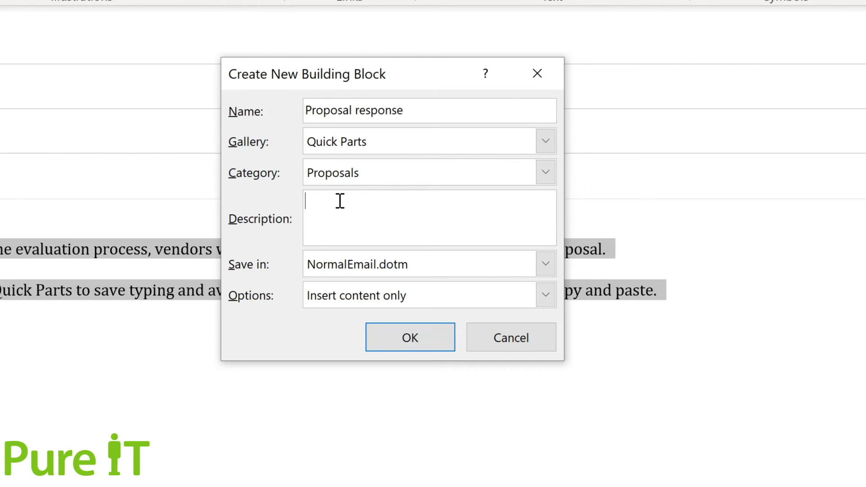
{"action": "type", "text": "Response to project proposals"}
{"action": "left_click", "coordinate": [546, 296]}
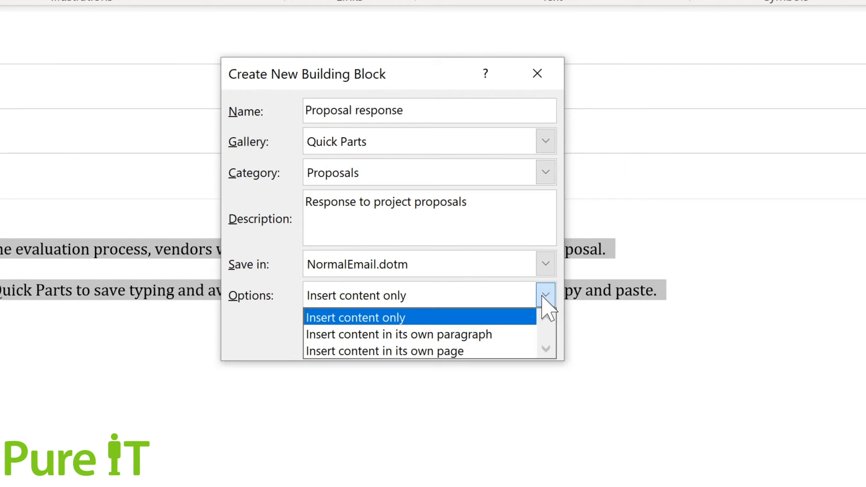
{"action": "left_click", "coordinate": [542, 297]}
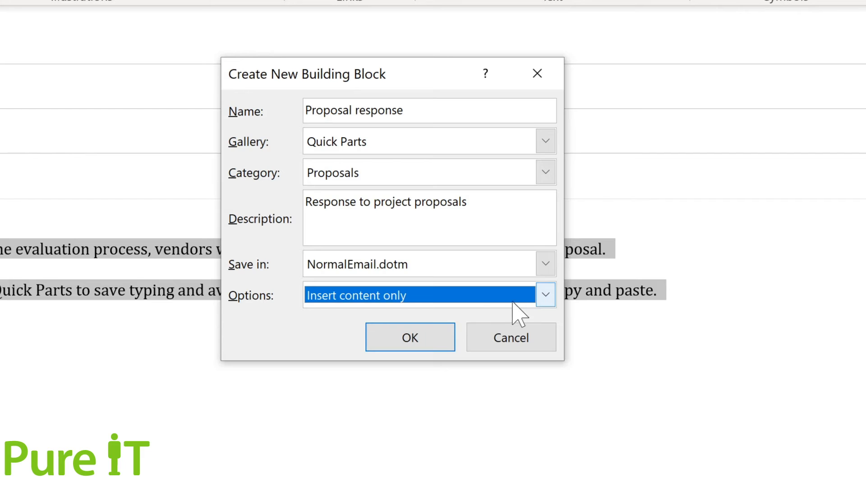
{"action": "left_click", "coordinate": [410, 340]}
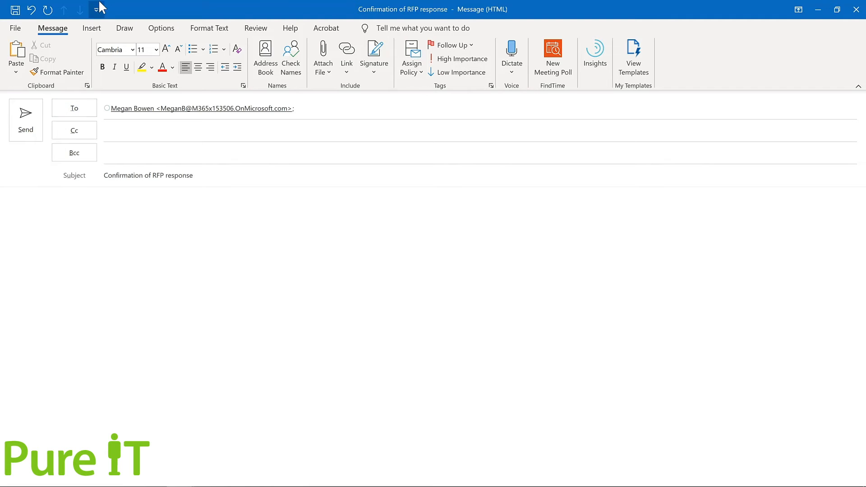
- Insert the Proposal response Quick Part into the body of the "Confirmation of RFP response" message
{"action": "left_click", "coordinate": [94, 30]}
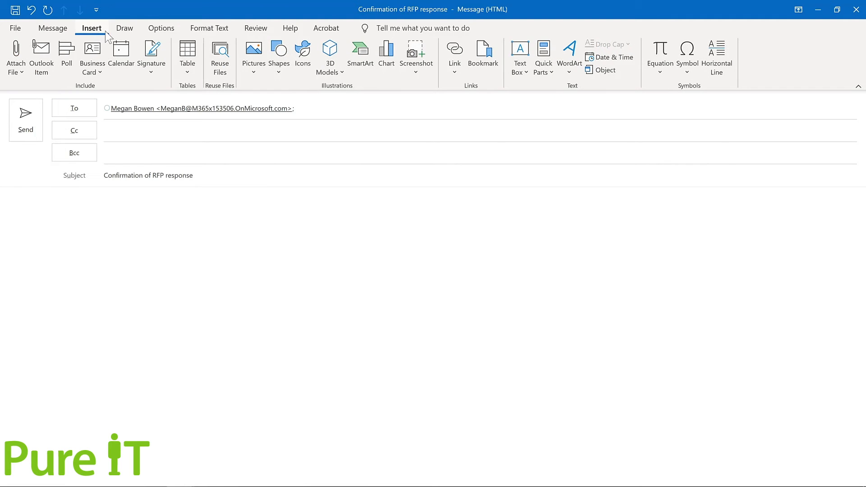
{"action": "left_click", "coordinate": [543, 81]}
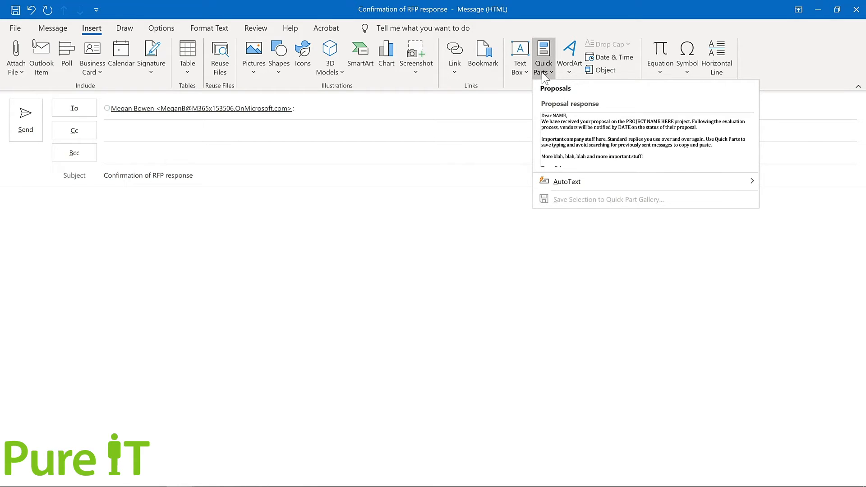
{"action": "left_click", "coordinate": [581, 131]}
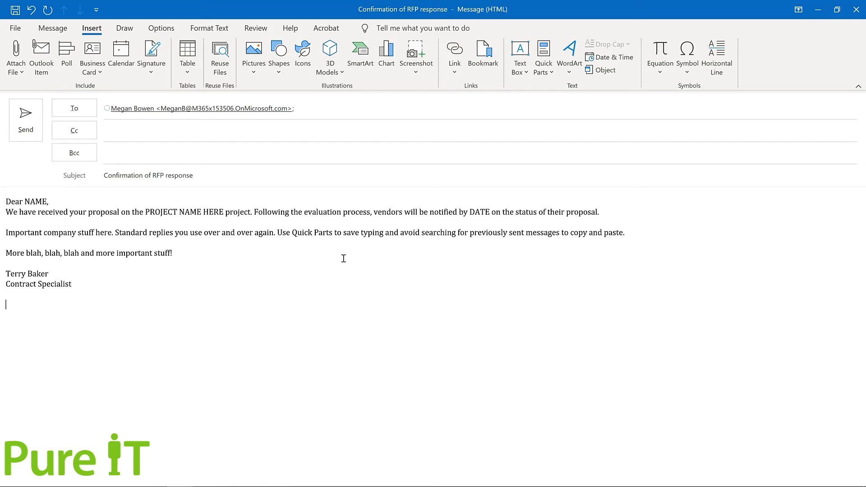
- Open the organizing and deleting options for the Proposal response Quick Part
{"action": "left_click", "coordinate": [544, 61]}
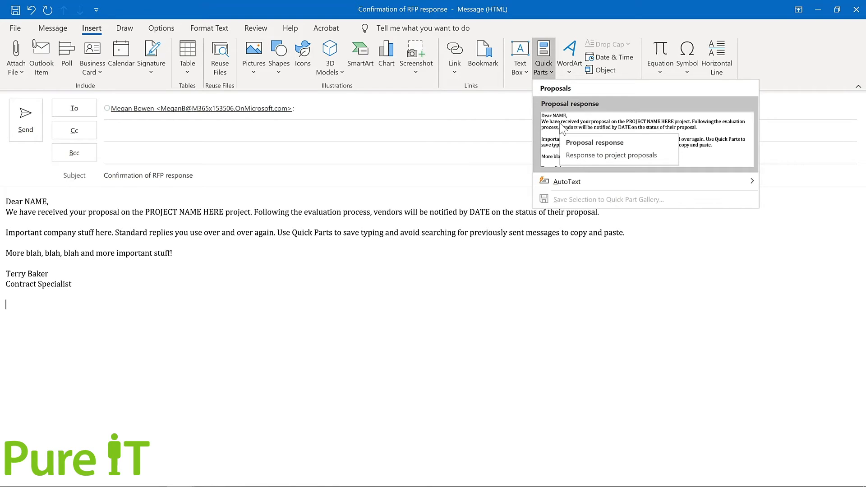
{"action": "right_click", "coordinate": [562, 129]}
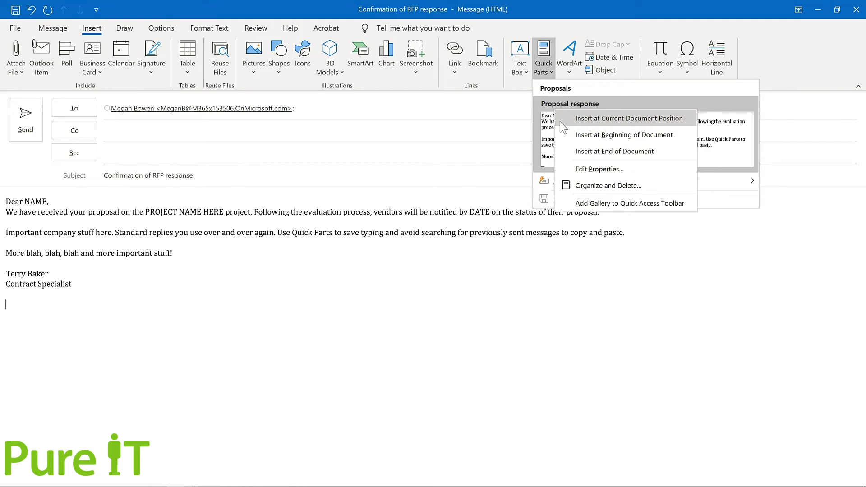
{"action": "left_click", "coordinate": [582, 183]}
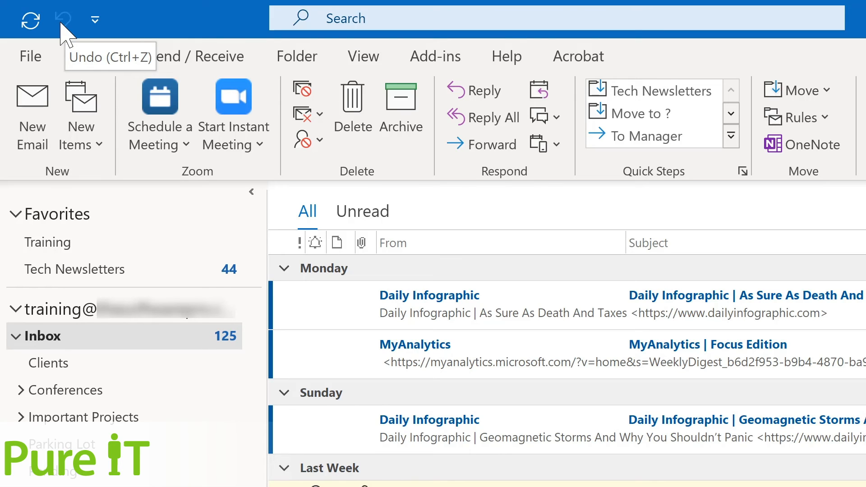
- Add the Reply, Reply All and Forward commands to the main window's Quick Access Toolbar
{"action": "left_click", "coordinate": [95, 19]}
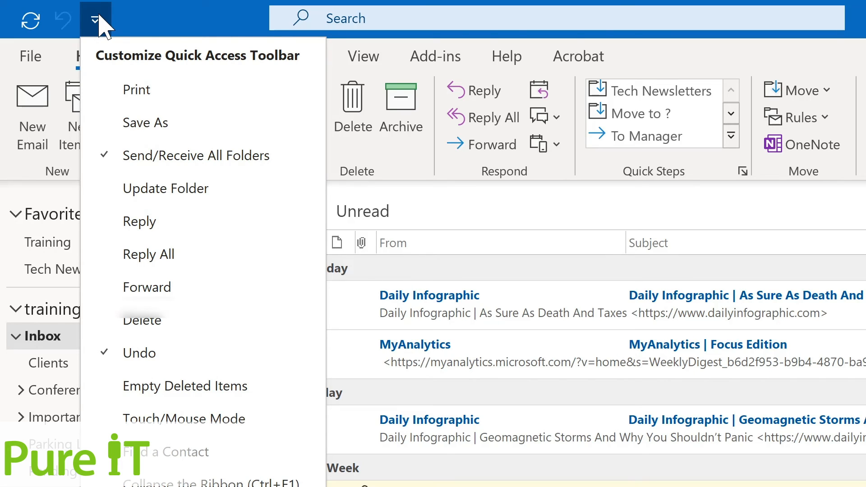
{"action": "left_click", "coordinate": [135, 221]}
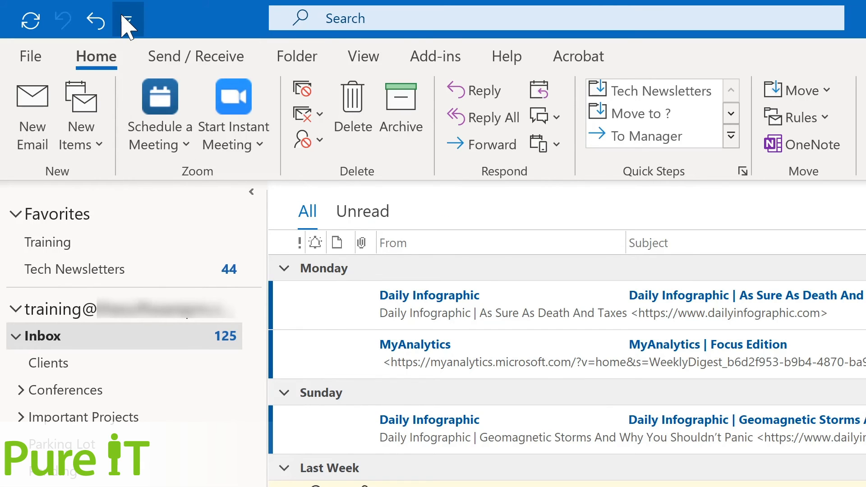
{"action": "left_click", "coordinate": [127, 23]}
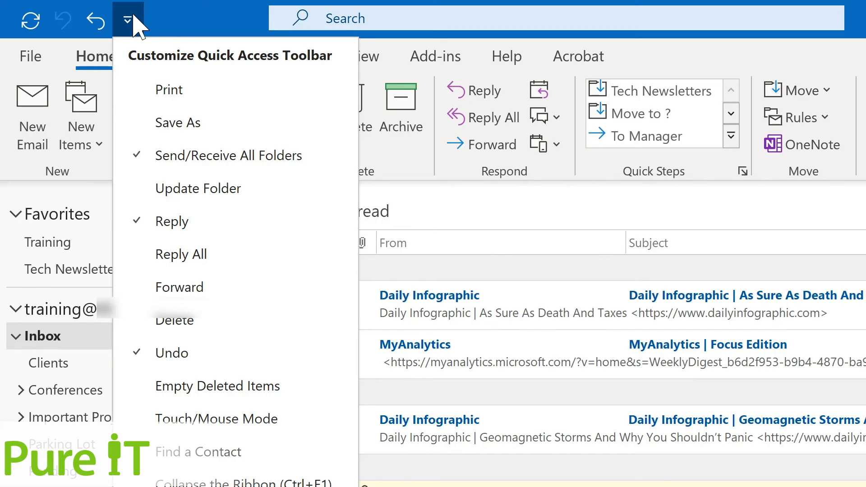
{"action": "left_click", "coordinate": [159, 256]}
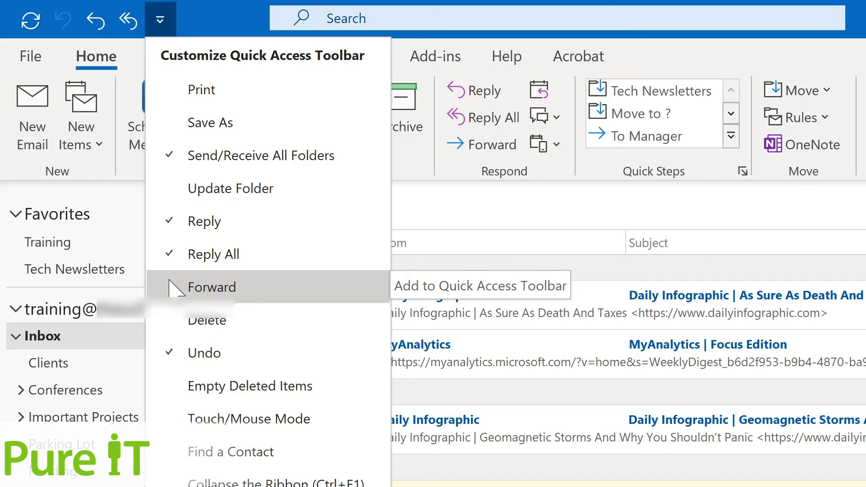
{"action": "left_click", "coordinate": [171, 284]}
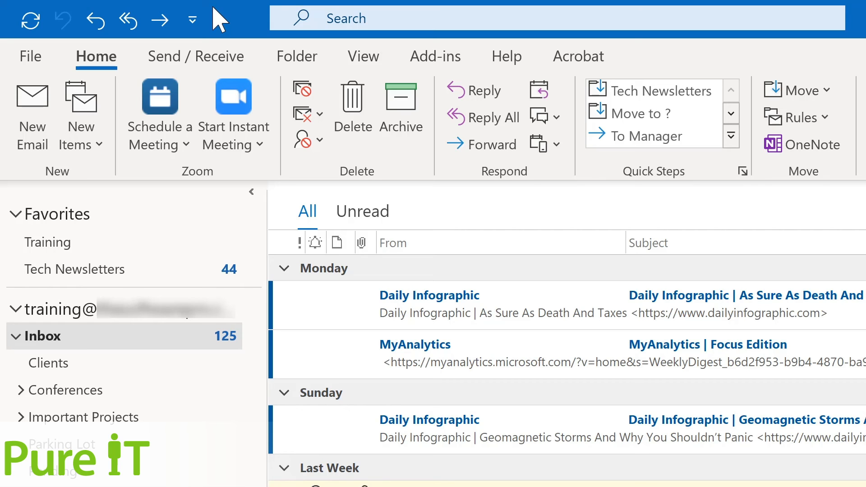
- Start a new email message and add the Quick Parts command to the message window's Quick Access Toolbar
{"action": "key", "text": "ctrl+n"}
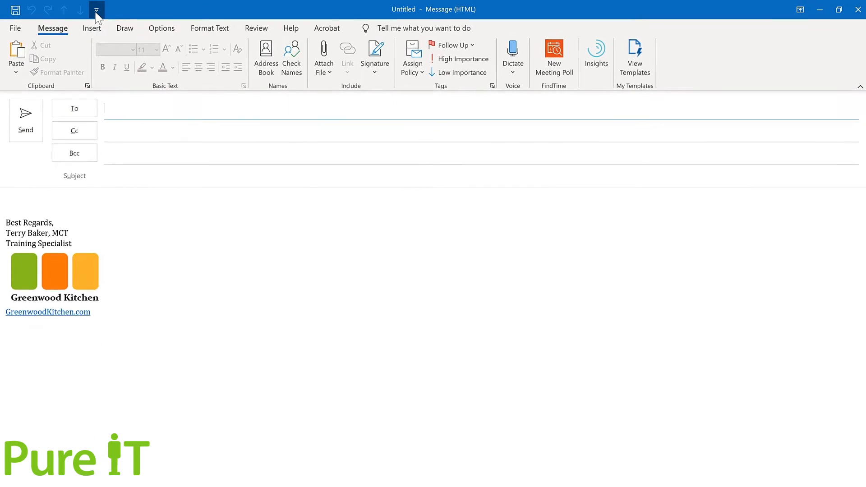
{"action": "left_click", "coordinate": [96, 11]}
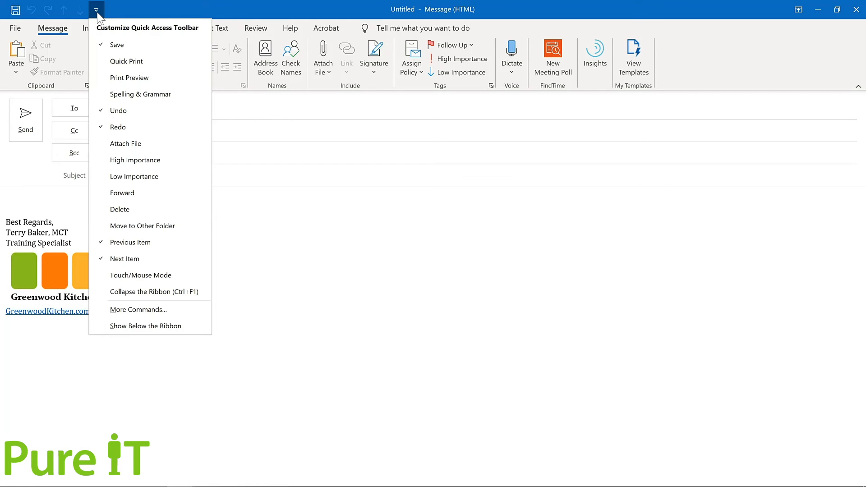
{"action": "left_click", "coordinate": [97, 12]}
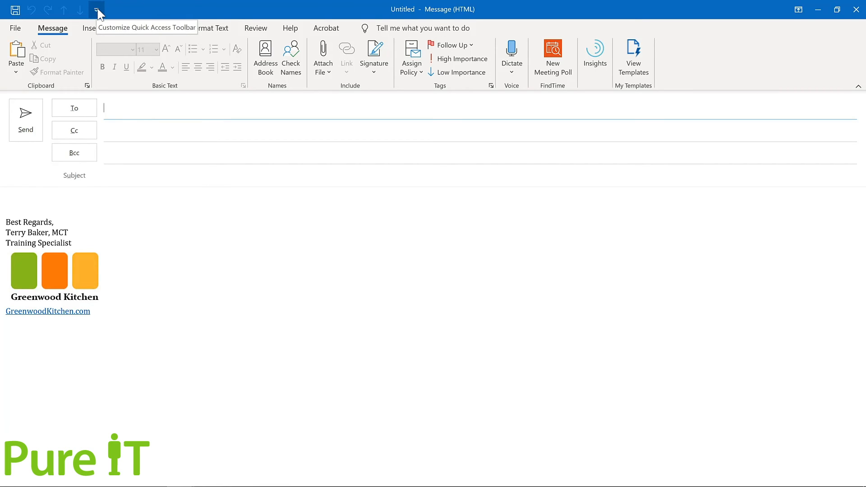
{"action": "left_click", "coordinate": [33, 193]}
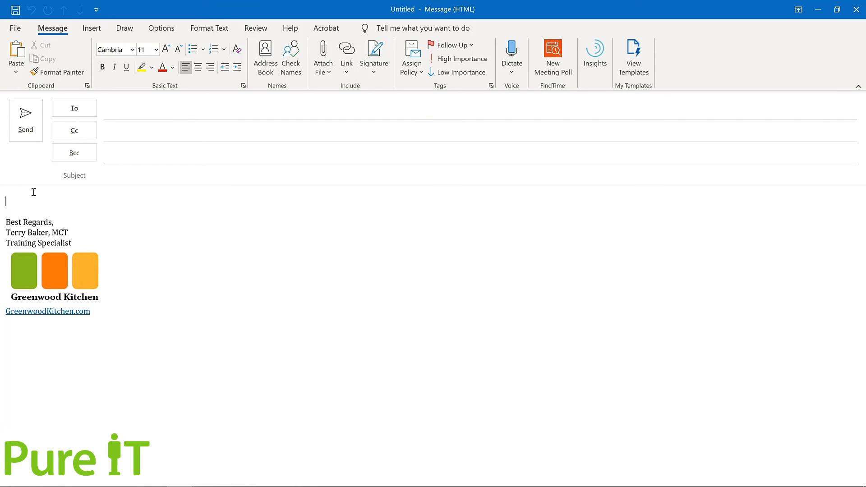
{"action": "left_click", "coordinate": [91, 29]}
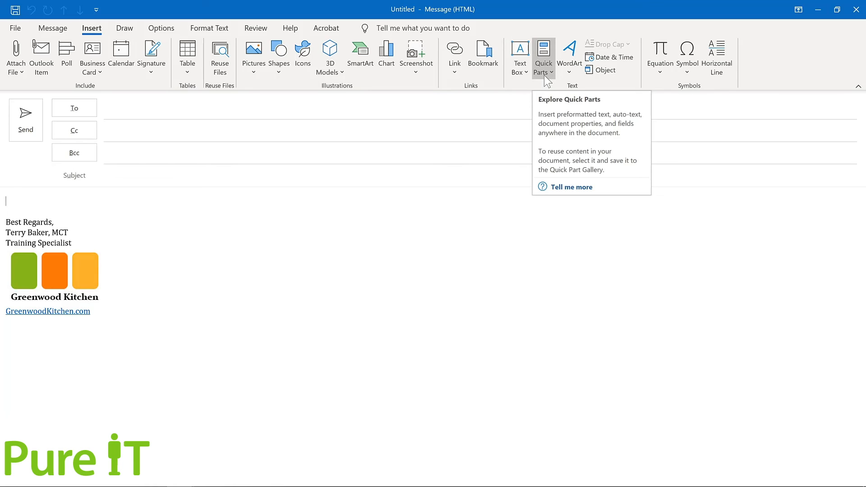
{"action": "right_click", "coordinate": [542, 53]}
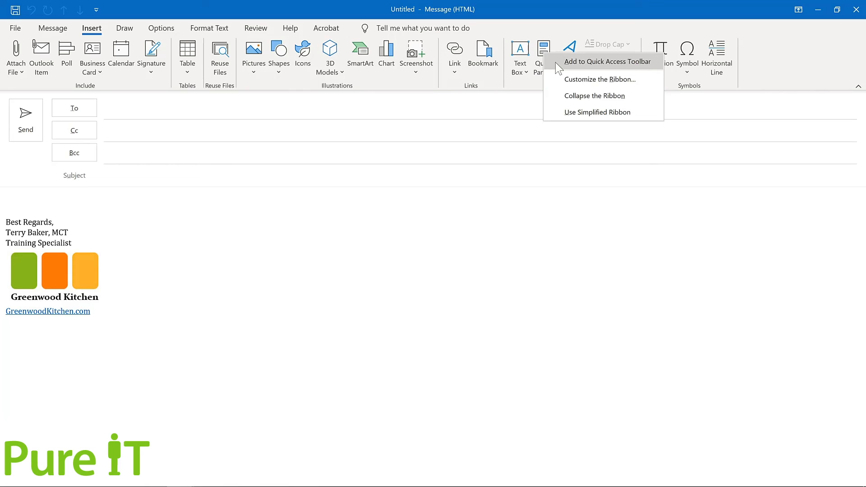
{"action": "left_click", "coordinate": [608, 61]}
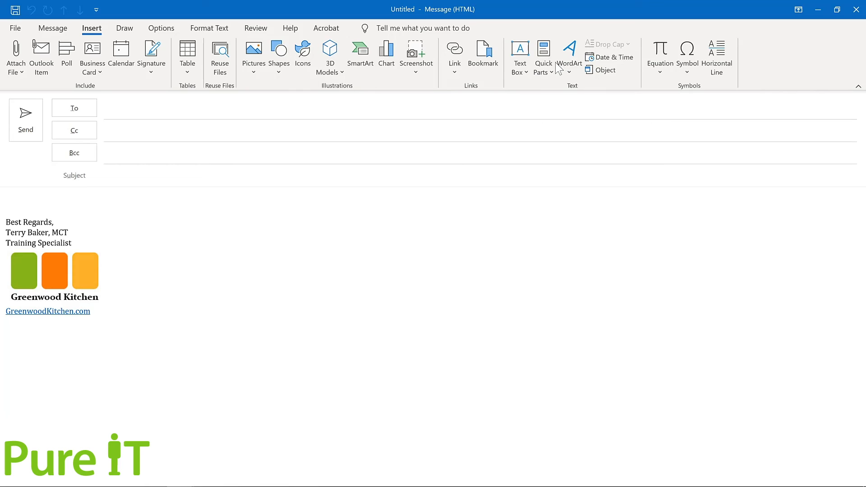
- Add the Delay Delivery command to the message's Quick Access Toolbar, and show the toolbar below the ribbon
{"action": "left_click", "coordinate": [159, 29]}
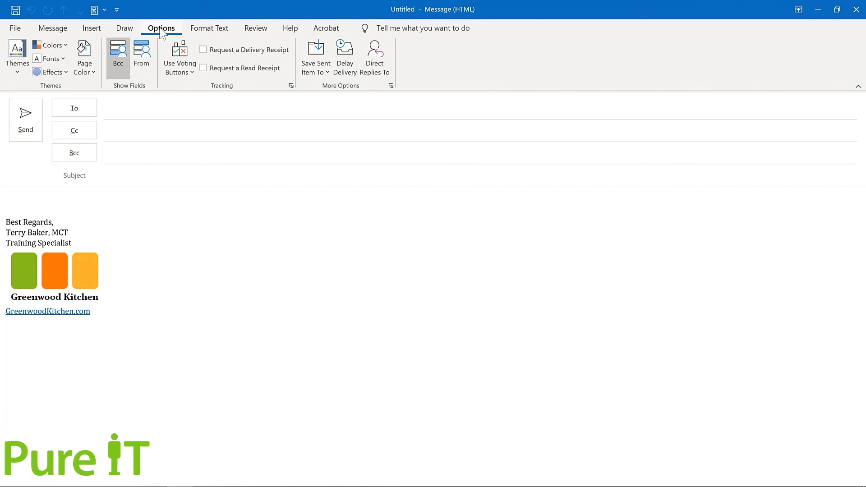
{"action": "right_click", "coordinate": [351, 62]}
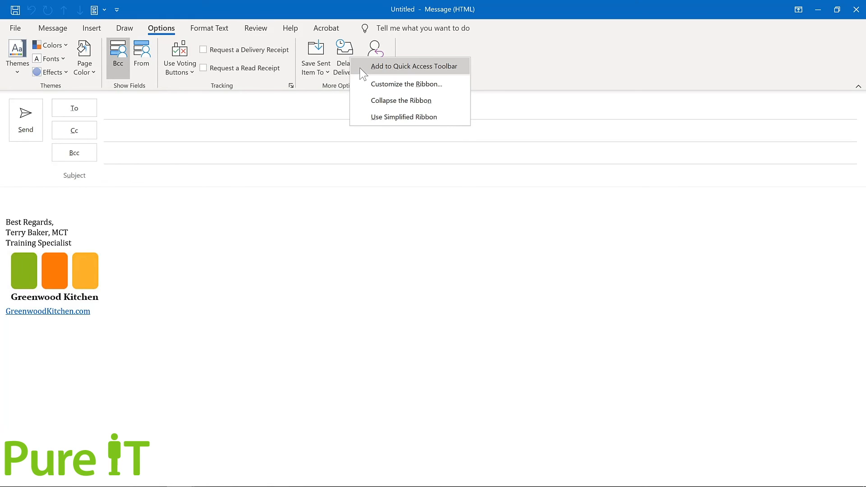
{"action": "left_click", "coordinate": [363, 66]}
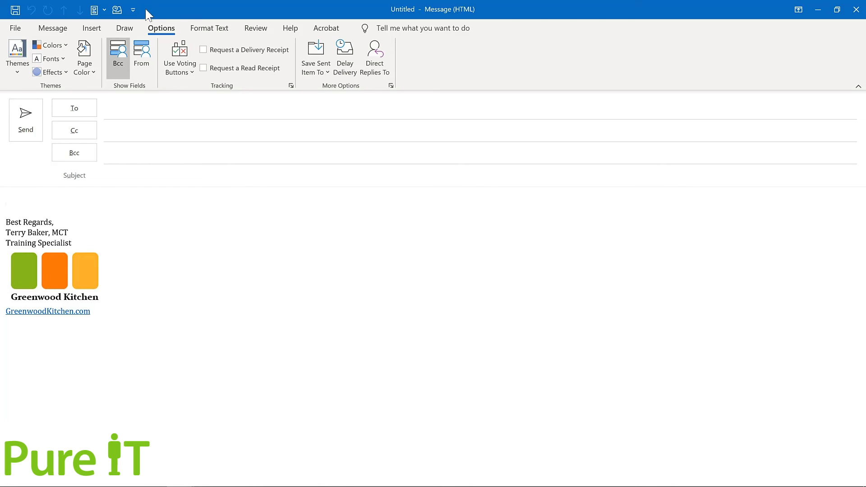
{"action": "left_click", "coordinate": [133, 10]}
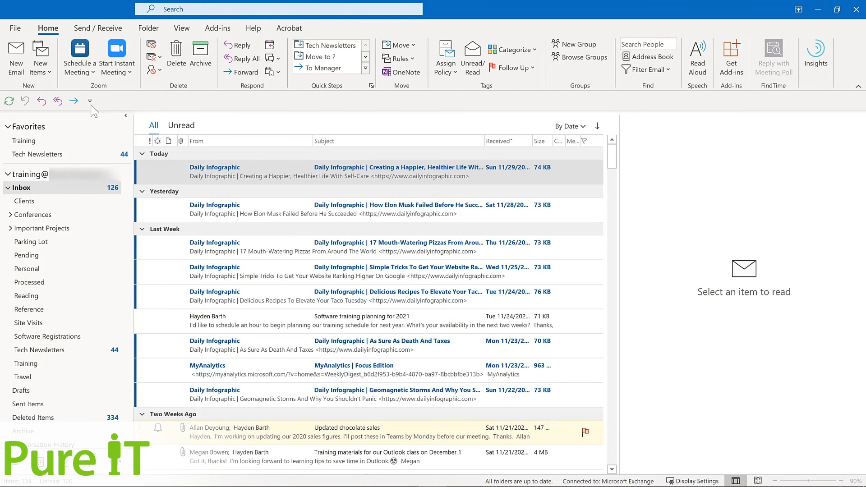
- Customize the main window's Quick Access Toolbar by adding the popular commands Manage Rules & Alerts, Meeting, New Email and New Task
{"action": "left_click", "coordinate": [90, 102]}
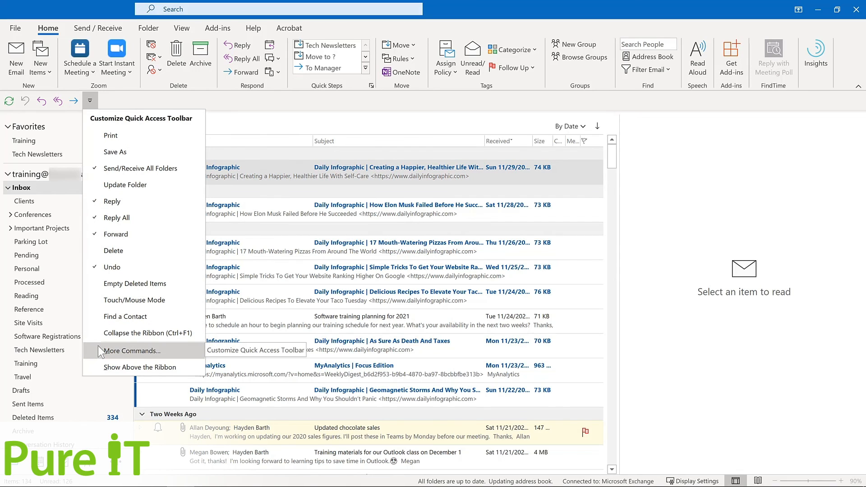
{"action": "right_click", "coordinate": [54, 104]}
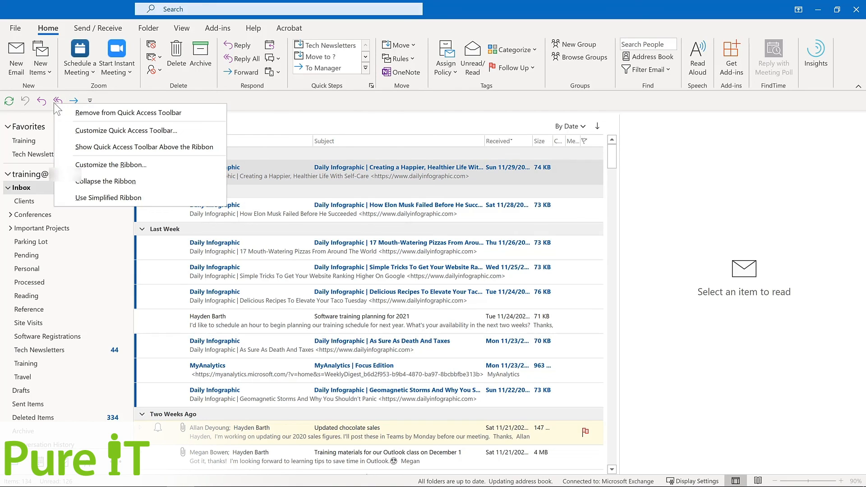
{"action": "left_click", "coordinate": [70, 128]}
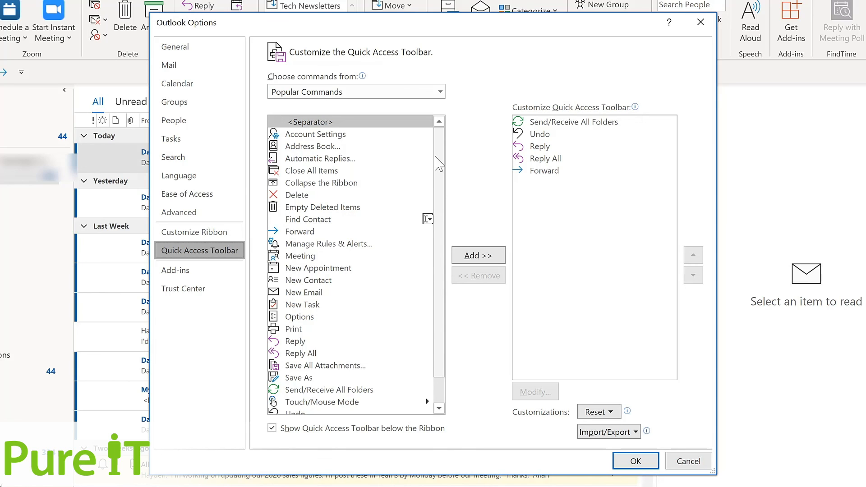
{"action": "left_click", "coordinate": [328, 251]}
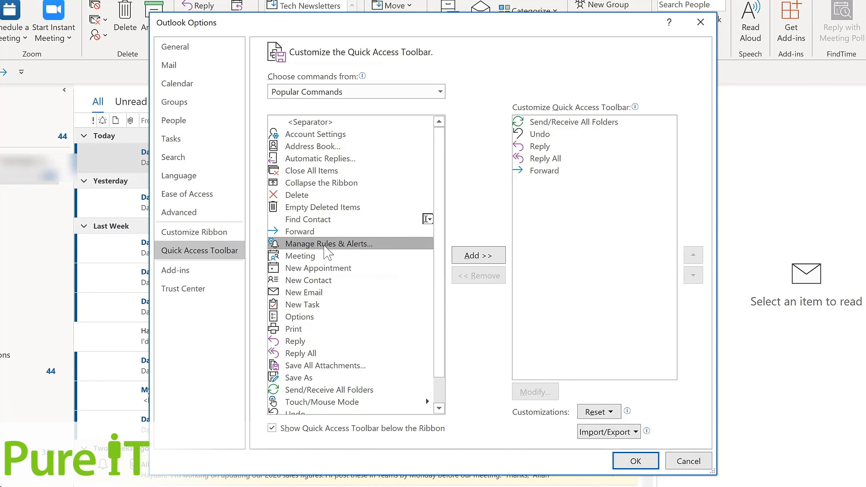
{"action": "left_click", "coordinate": [480, 257]}
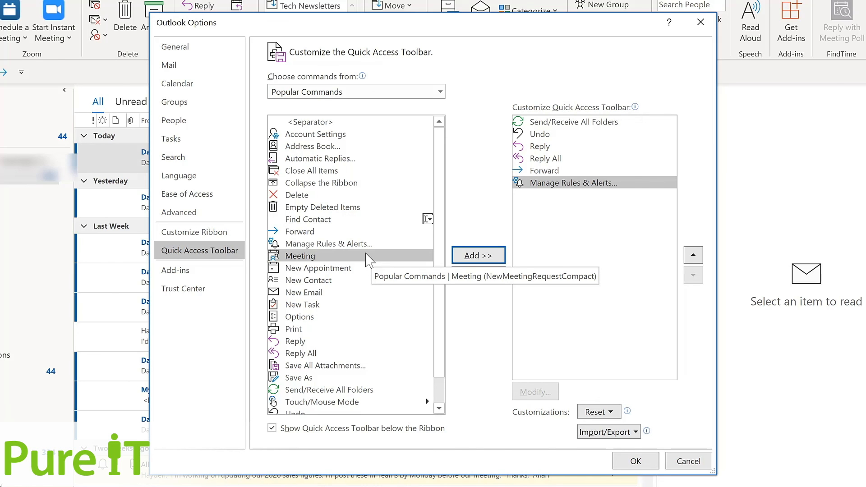
{"action": "left_click", "coordinate": [473, 257]}
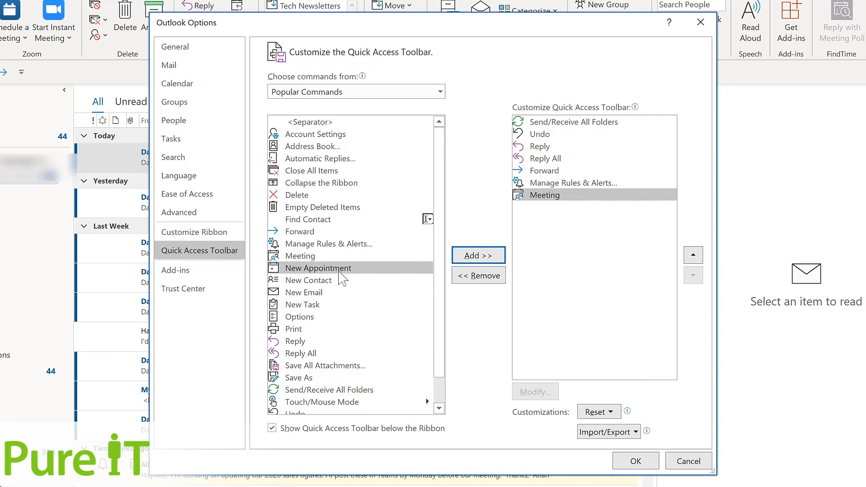
{"action": "left_click", "coordinate": [310, 293]}
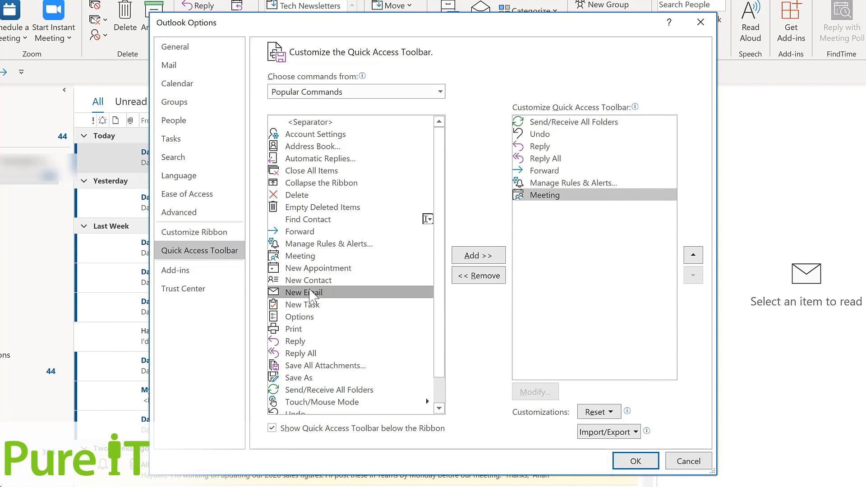
{"action": "double_click", "coordinate": [310, 294]}
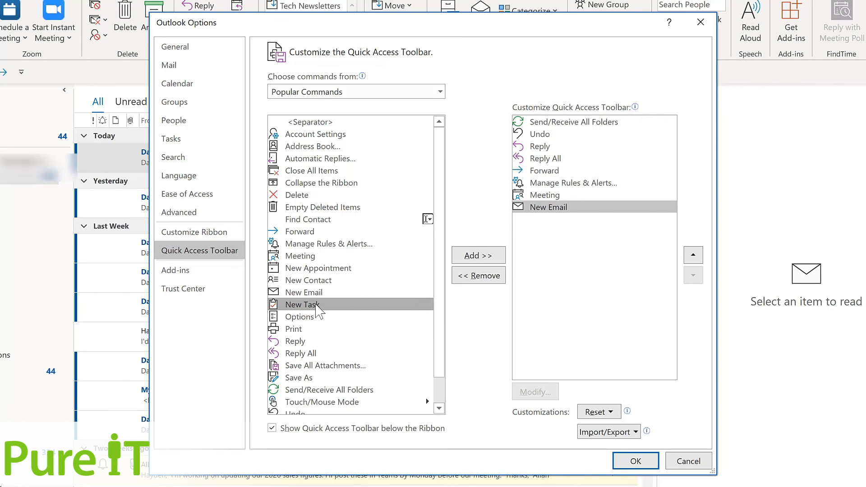
{"action": "double_click", "coordinate": [317, 307]}
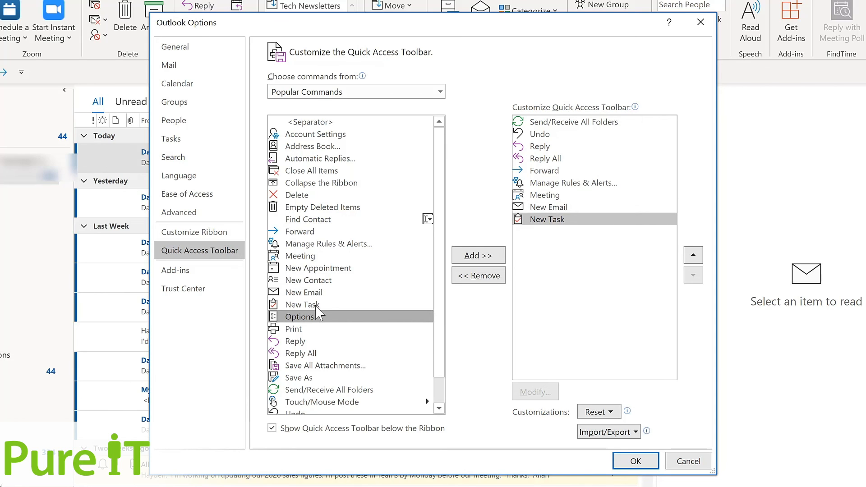
- Move New Email up in the Quick Access Toolbar order so it sits directly after Forward
{"action": "left_click", "coordinate": [440, 92]}
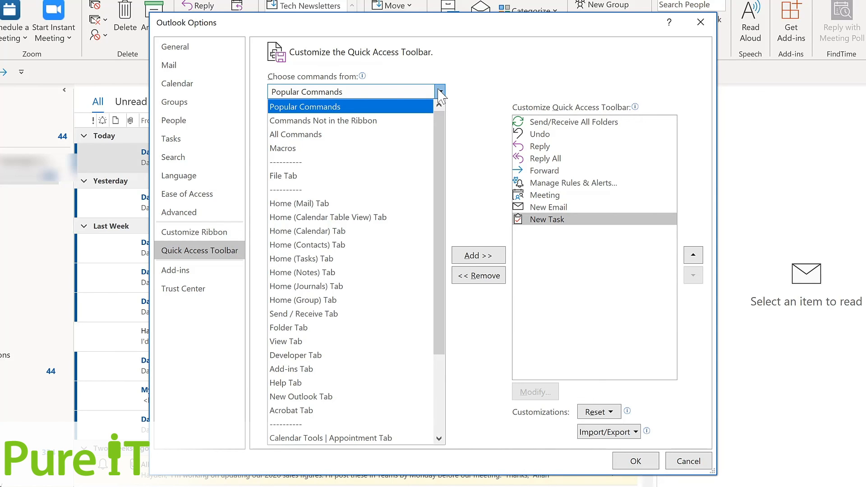
{"action": "left_click", "coordinate": [582, 211]}
{"action": "left_click", "coordinate": [581, 211]}
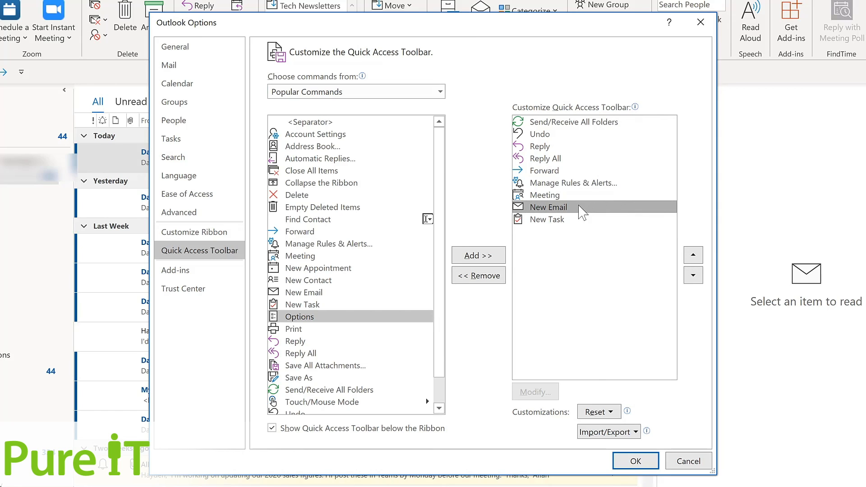
{"action": "left_click", "coordinate": [693, 257]}
{"action": "left_click", "coordinate": [693, 256]}
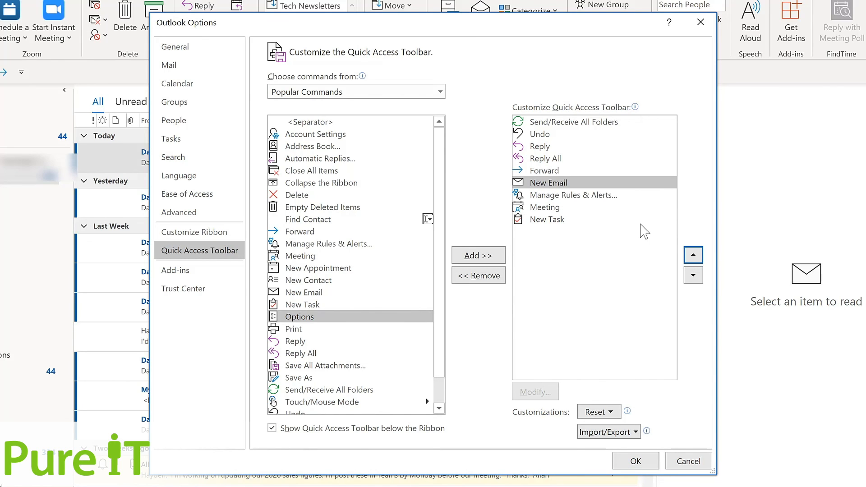